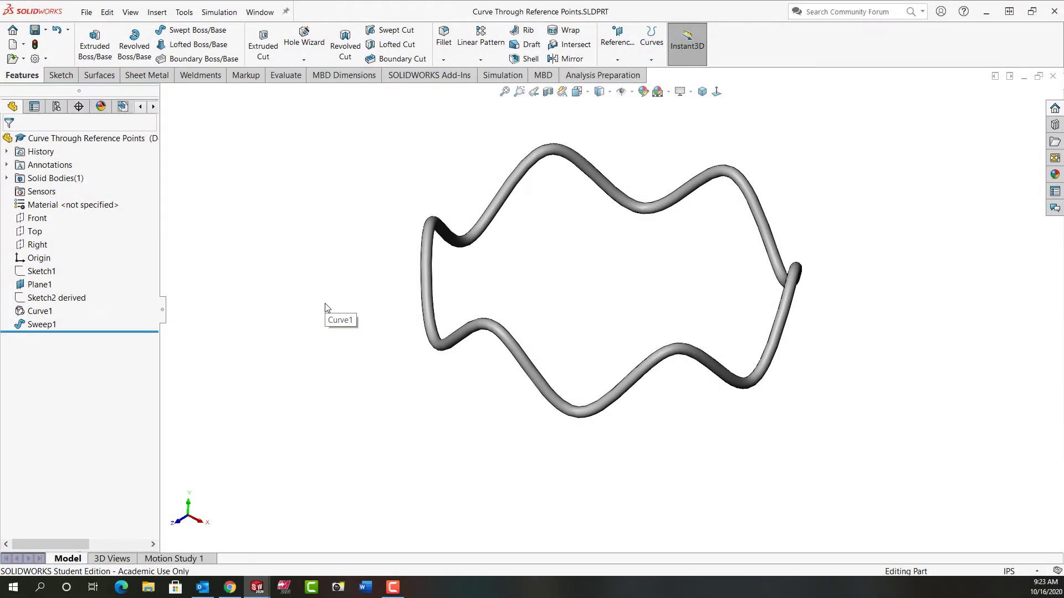
# - Create a new part and start a sketch on the Top plane
pyautogui.hotkey('ctrl', 'n')
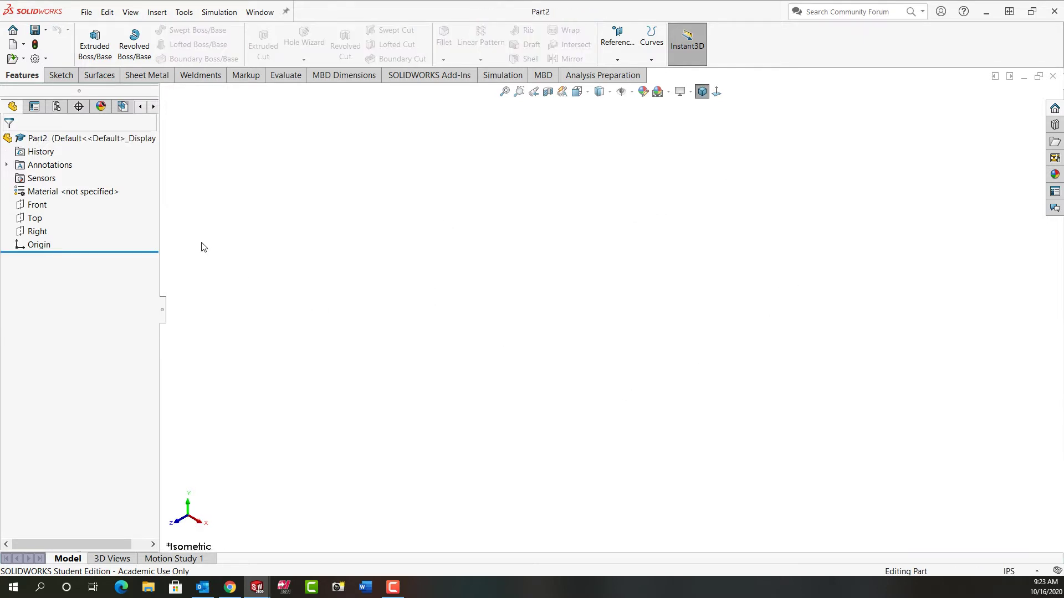
pyautogui.click(35, 218)
pyautogui.rightClick(35, 219)
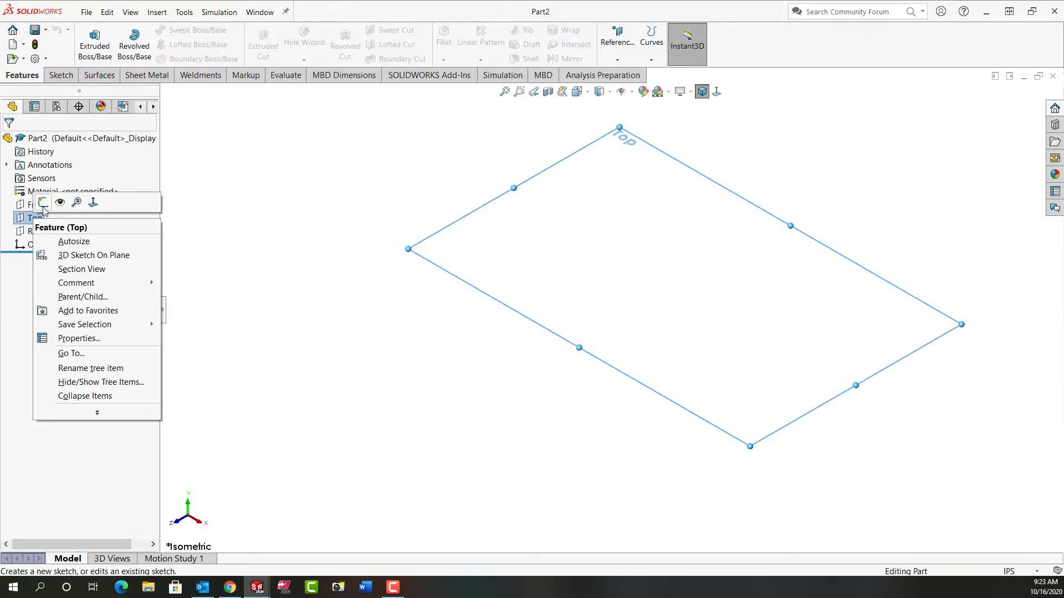
pyautogui.click(44, 205)
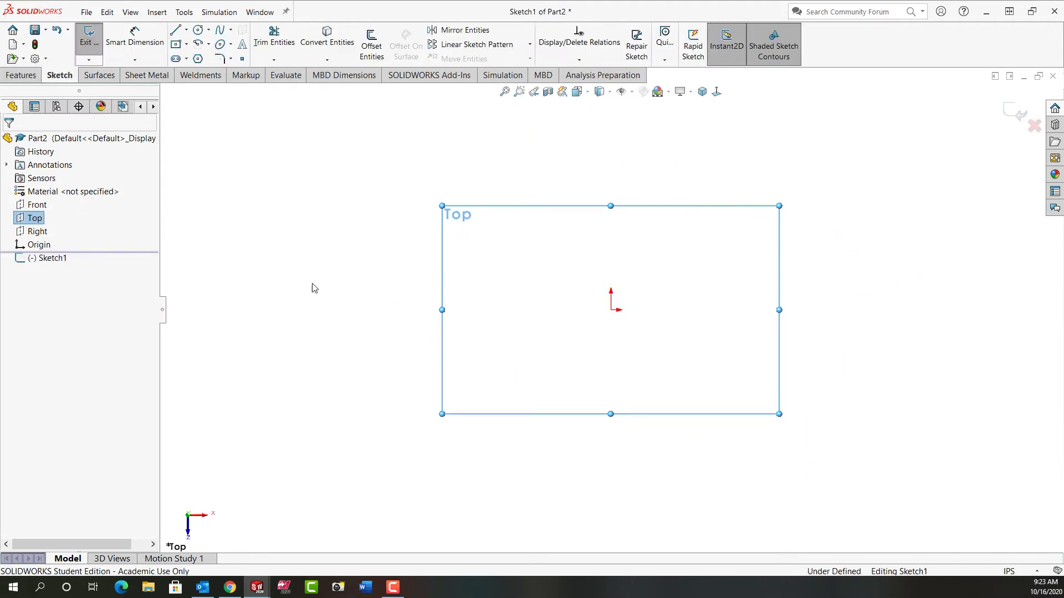
# - Sketch a circle centred on the origin with a radius of about 1.21 in
pyautogui.moveTo(308, 284); pyautogui.dragTo(368, 288, button='right')
pyautogui.click(611, 309)
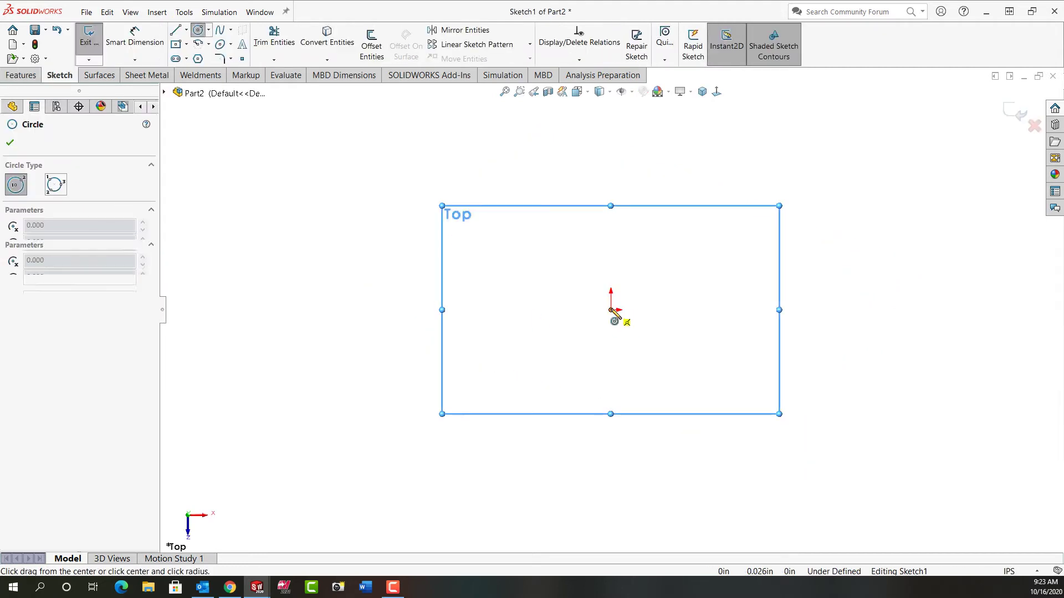
pyautogui.click(675, 326)
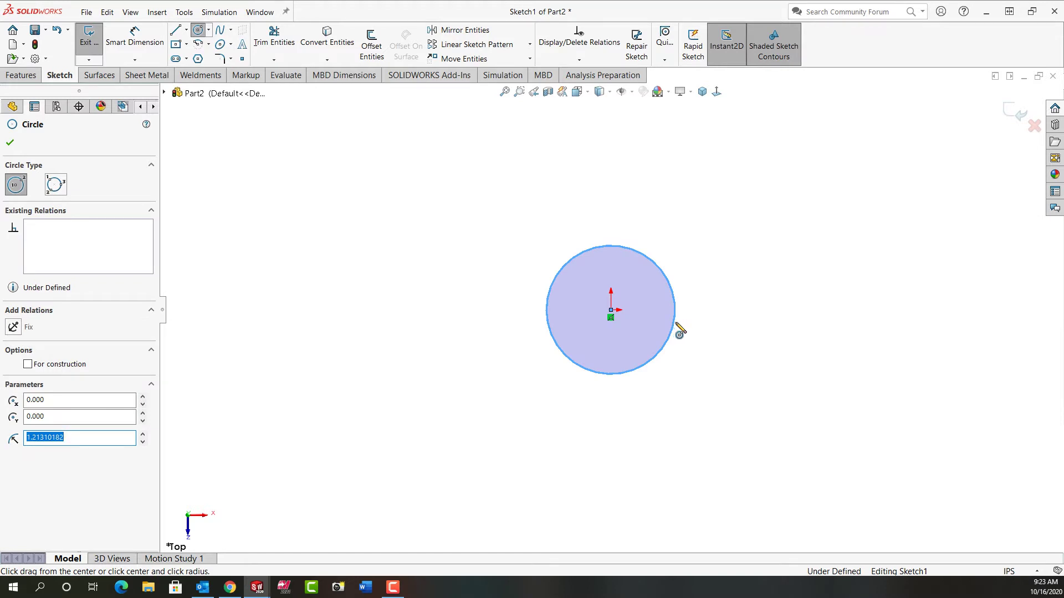
# - Dimension the circle's diameter and set it to 0.1 in
pyautogui.moveTo(695, 310); pyautogui.dragTo(699, 247, button='right')
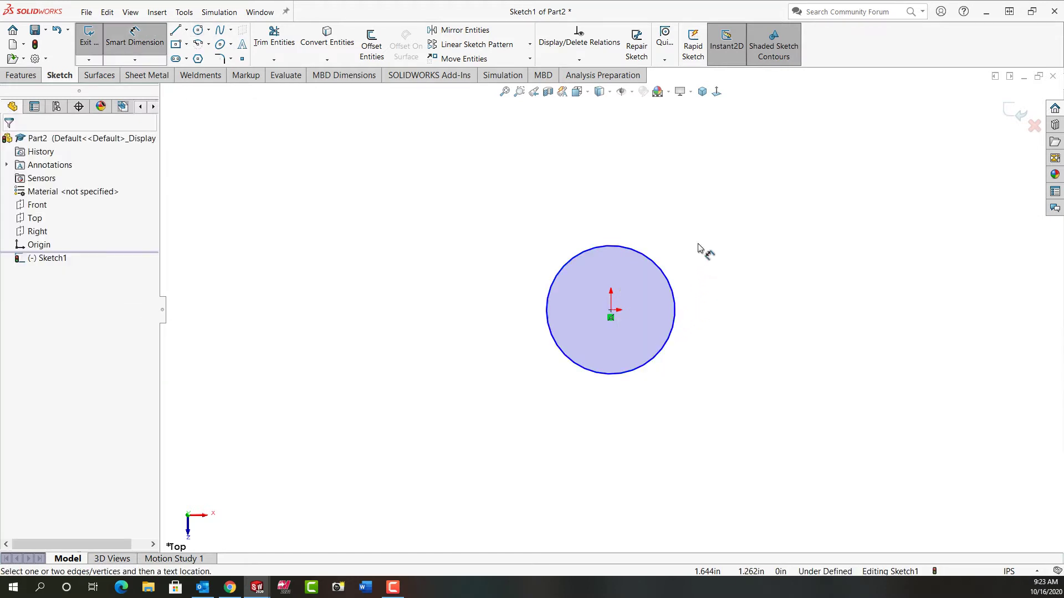
pyautogui.click(660, 270)
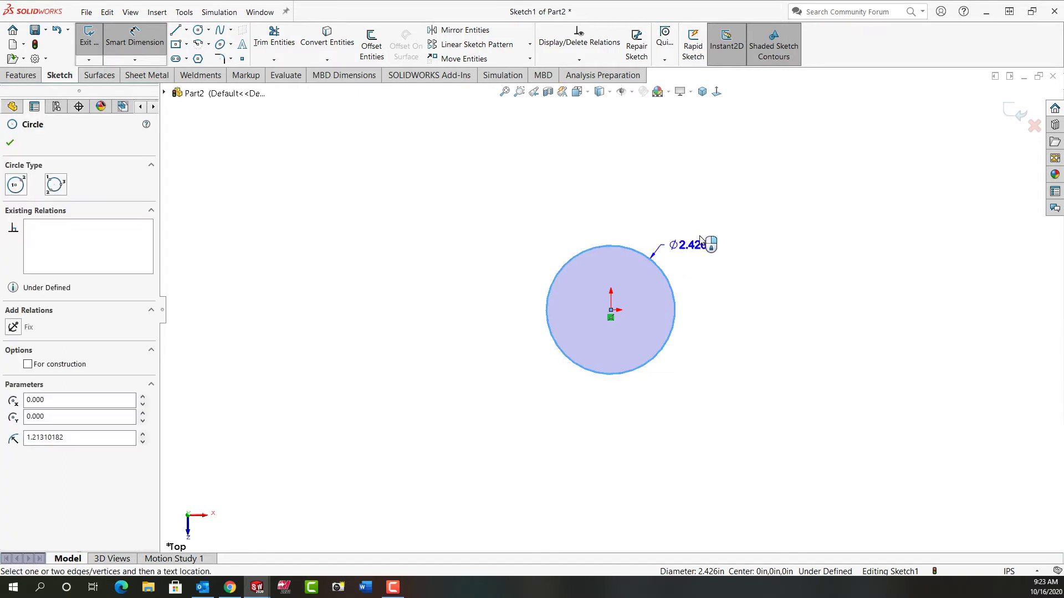
pyautogui.click(705, 235)
pyautogui.write('0.1')
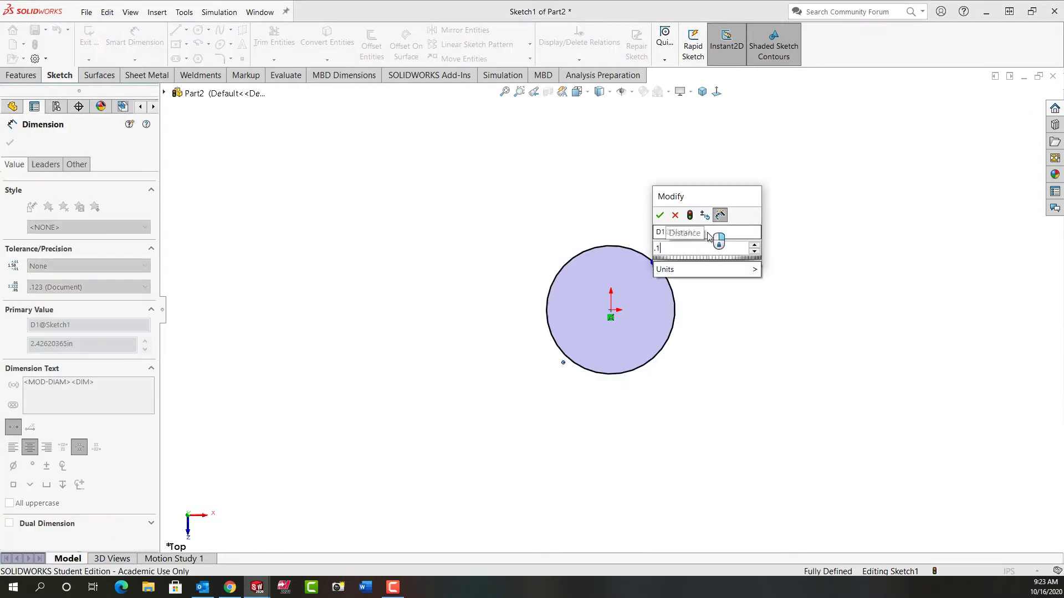
pyautogui.press('Return')
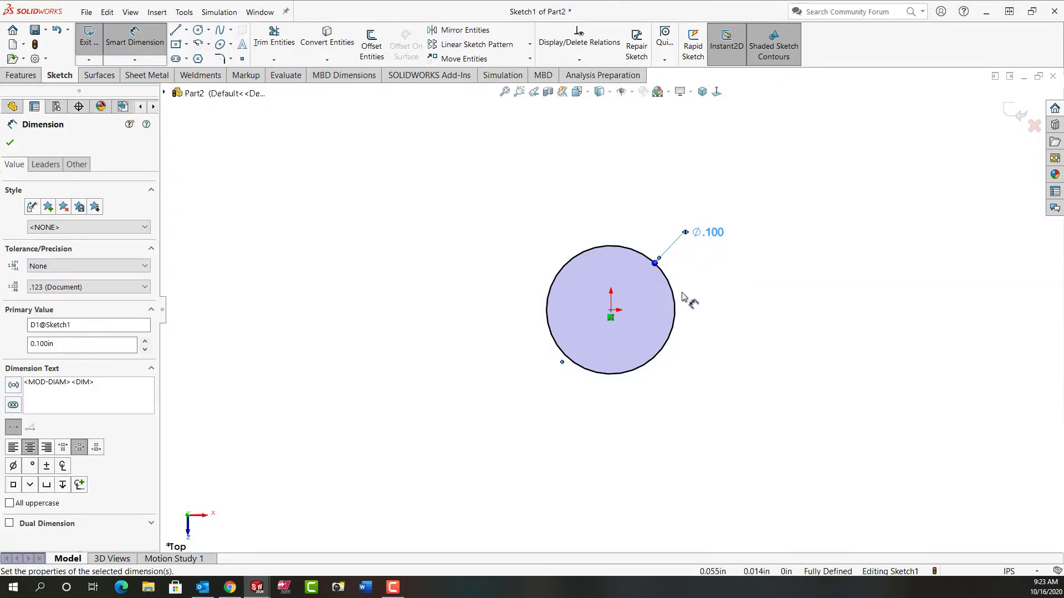
pyautogui.press('Escape')
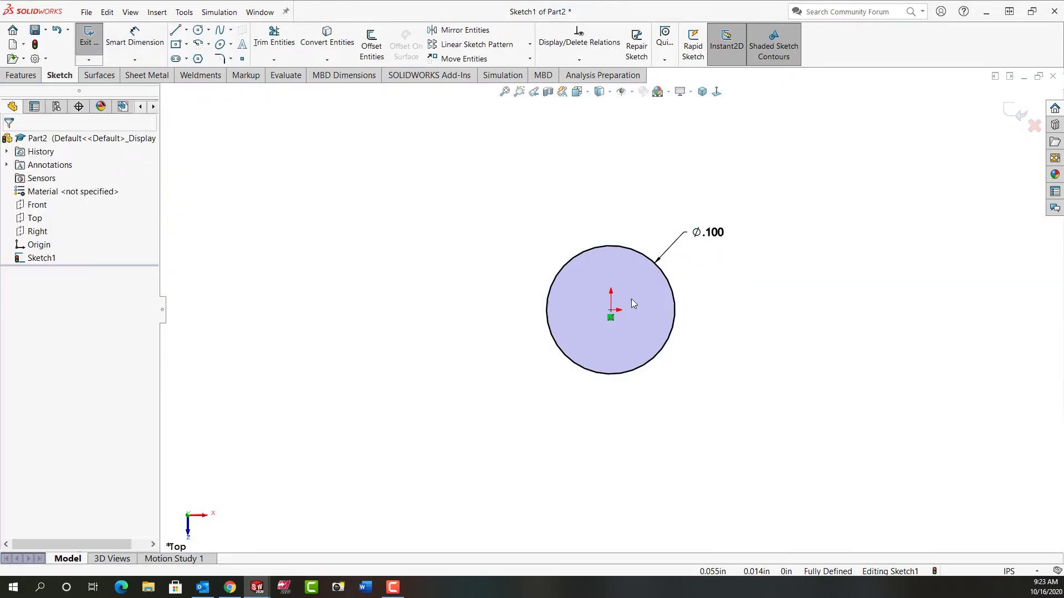
# - Draw a horizontal centerline from the origin to the circle's right quadrant point
pyautogui.click(187, 30)
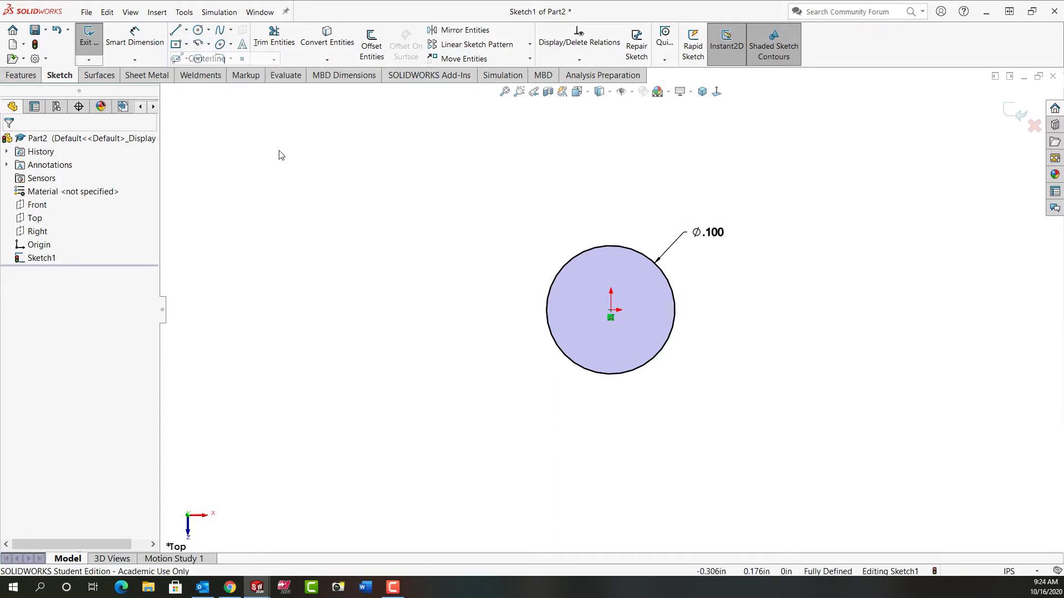
pyautogui.click(611, 310)
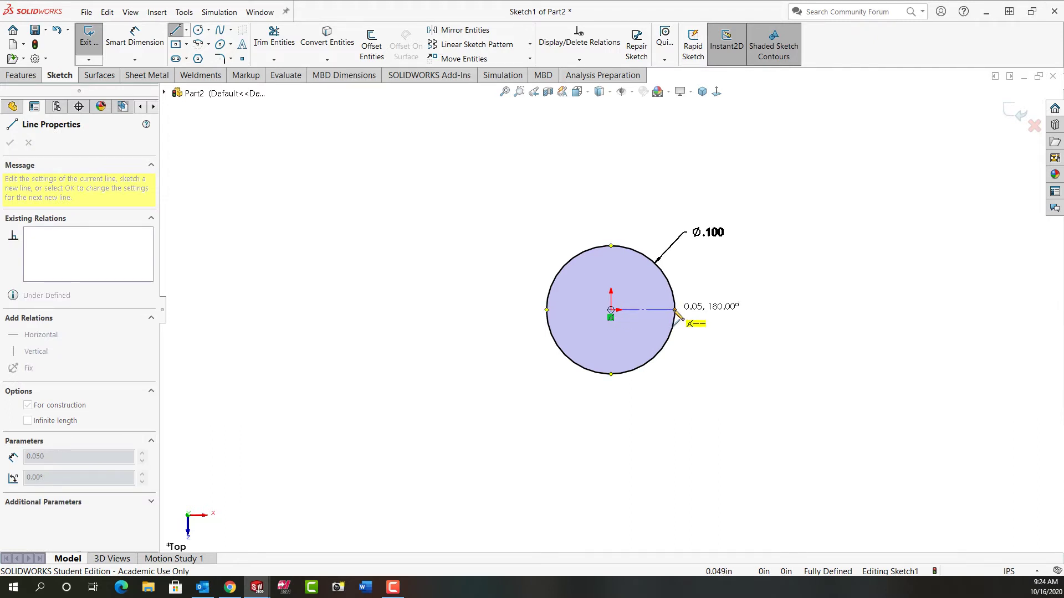
pyautogui.click(675, 310)
pyautogui.press('Escape')
pyautogui.press('Escape')
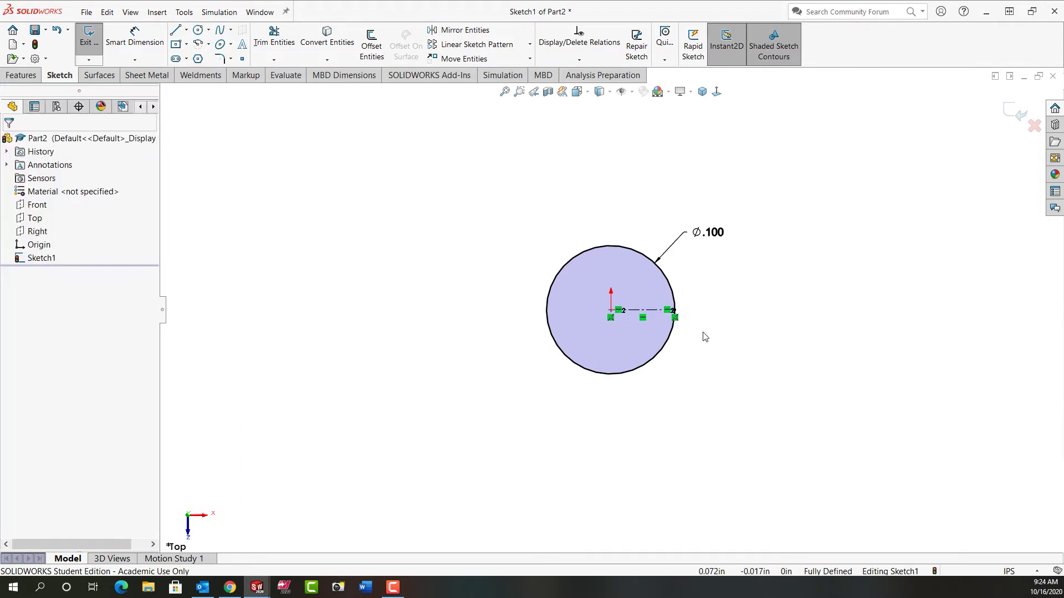
# - Circular-pattern the centerline about the origin as 12 equally spaced instances over 360 degrees, and exit the sketch
pyautogui.click(652, 308)
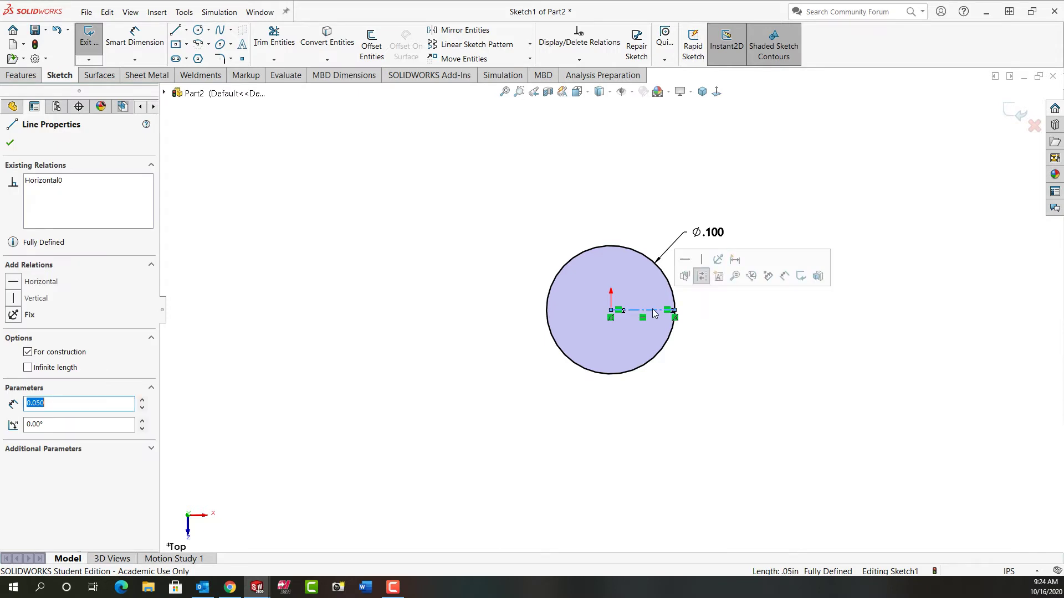
pyautogui.click(531, 46)
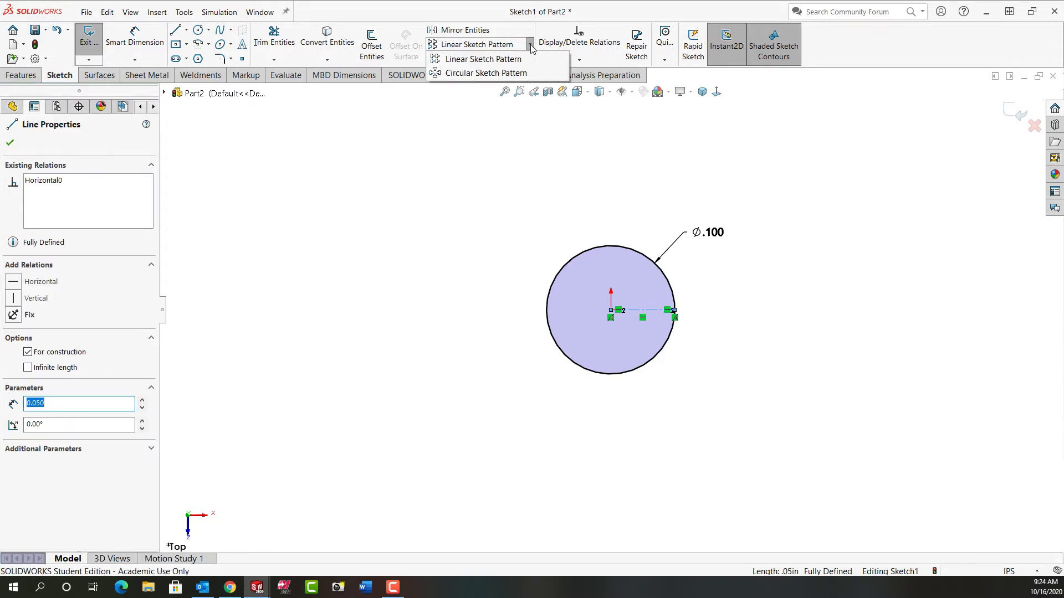
pyautogui.click(477, 74)
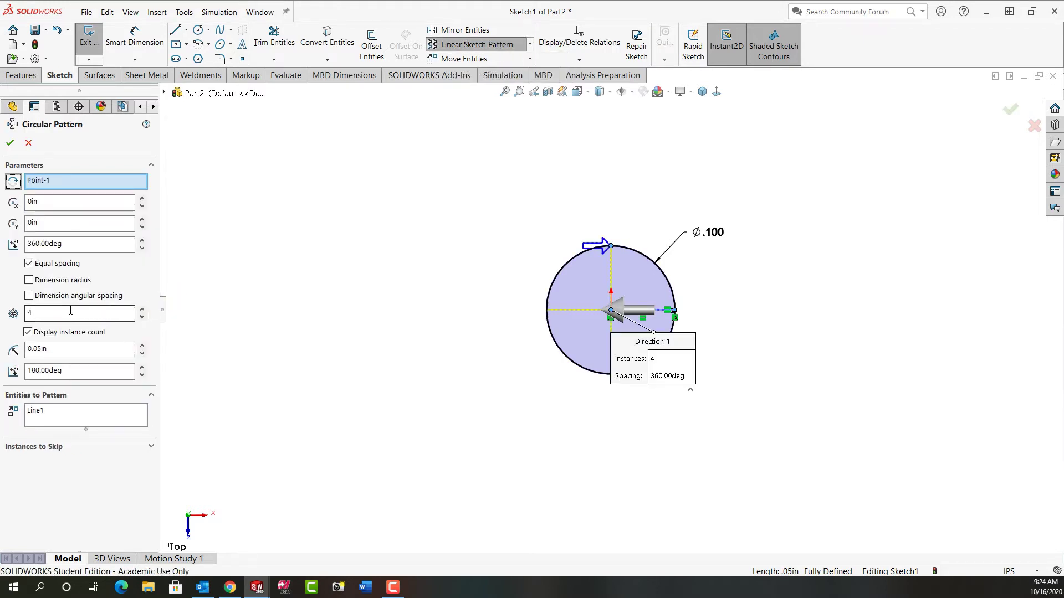
pyautogui.write('12')
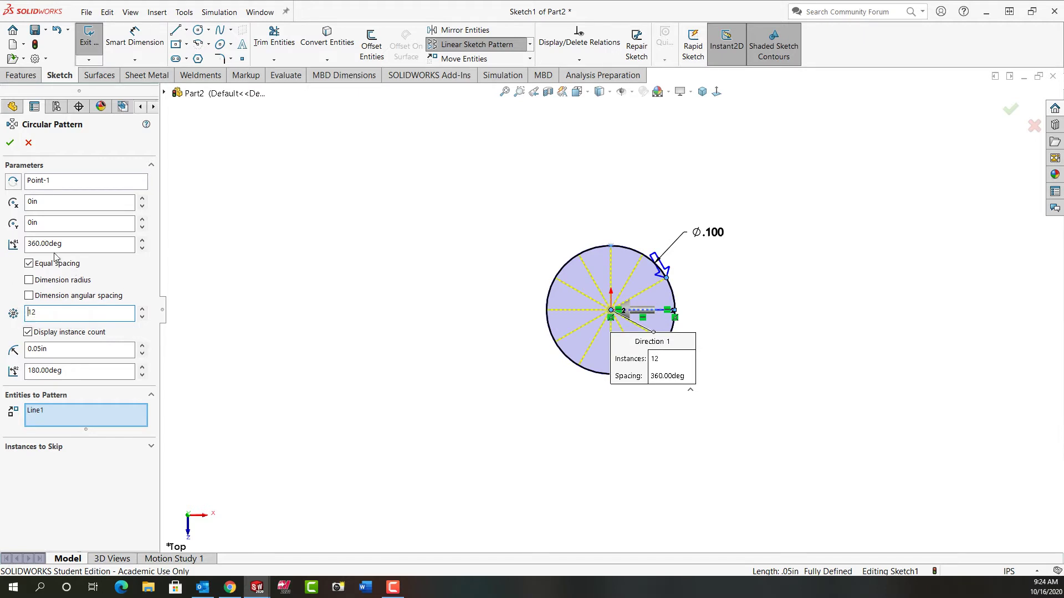
pyautogui.click(10, 143)
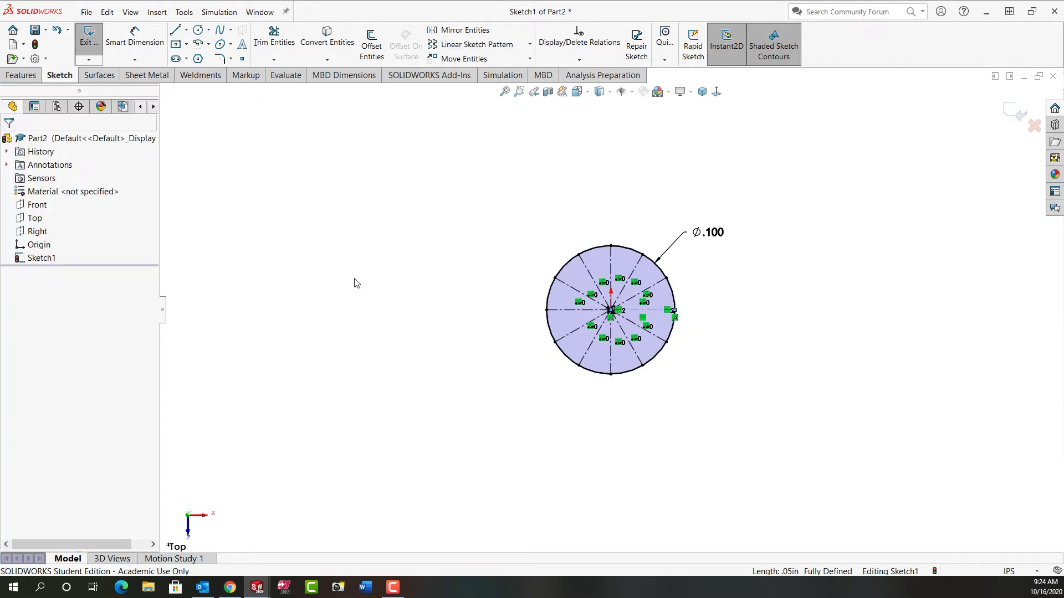
pyautogui.rightClick(386, 285)
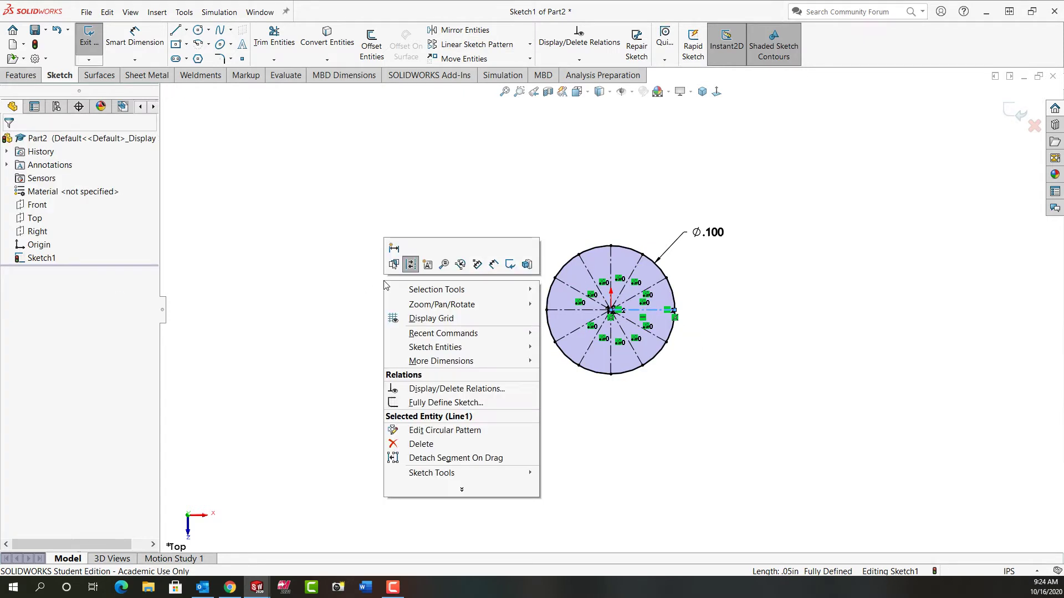
pyautogui.click(509, 264)
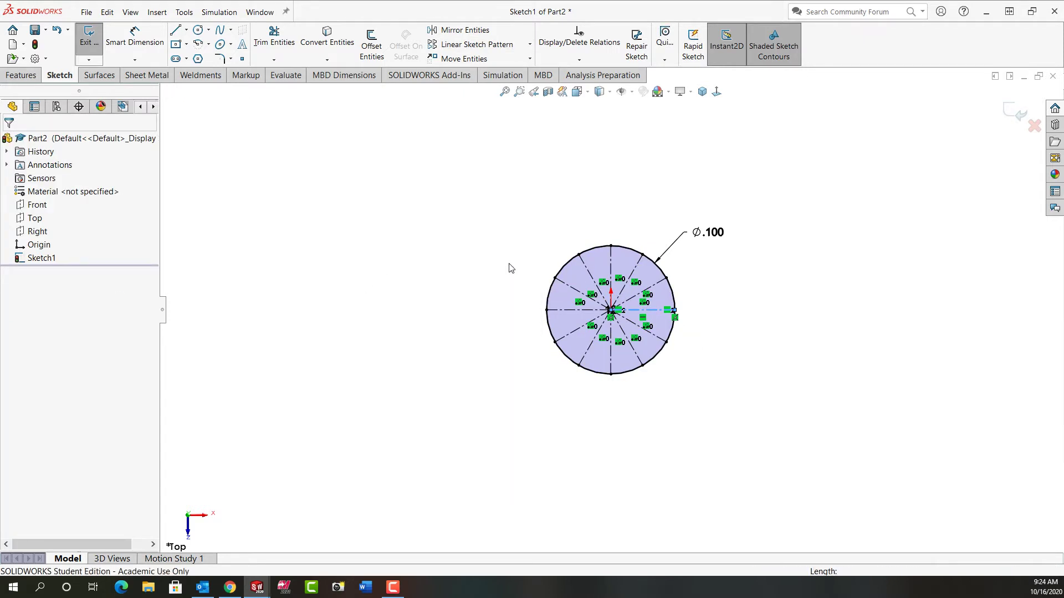
# - Create a reference plane offset 0.020 in above the Top plane
pyautogui.click(701, 92)
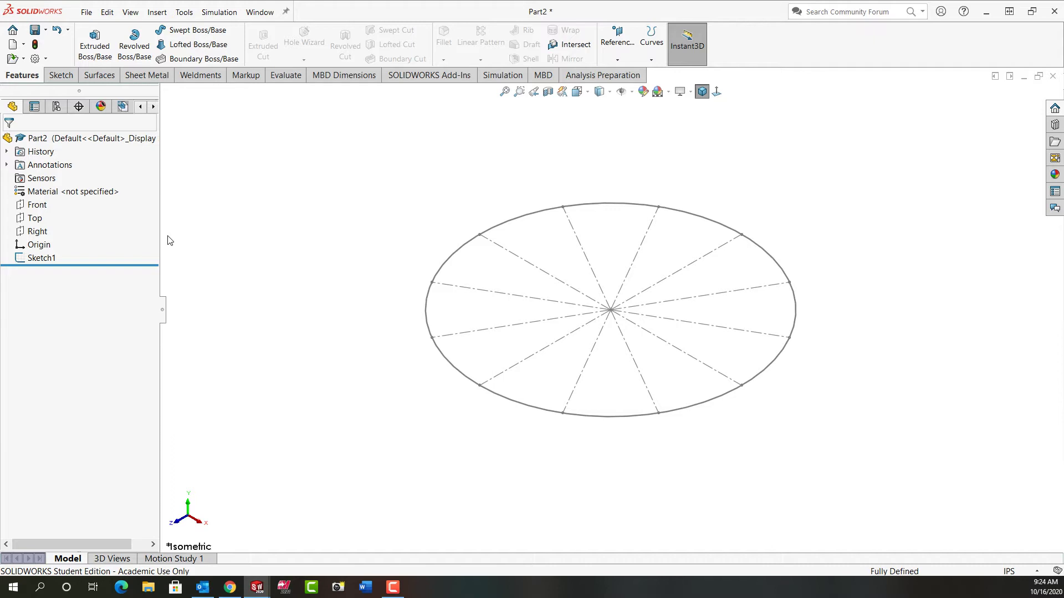
pyautogui.click(40, 220)
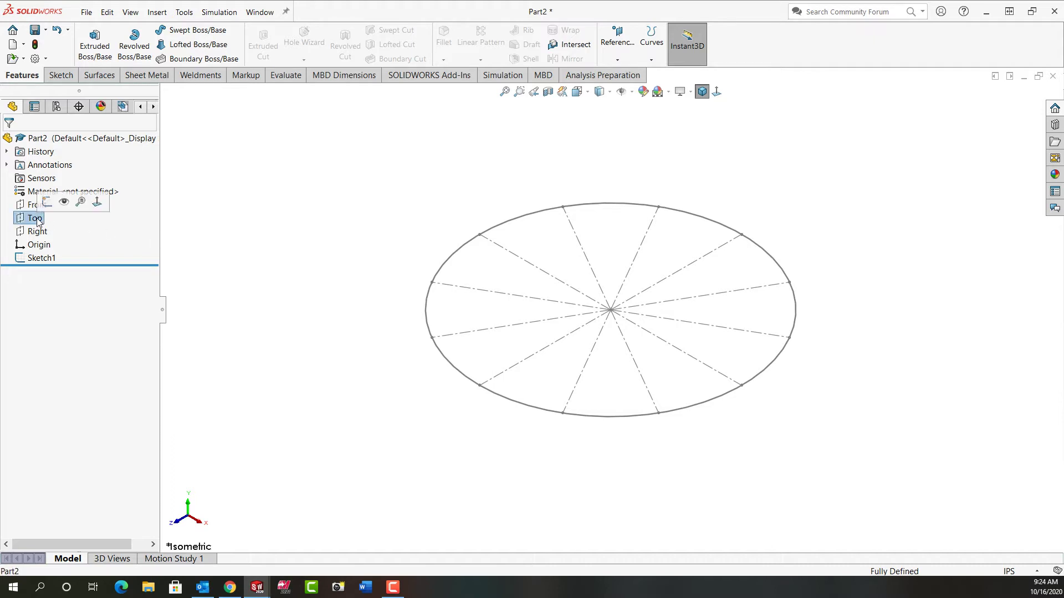
pyautogui.click(615, 38)
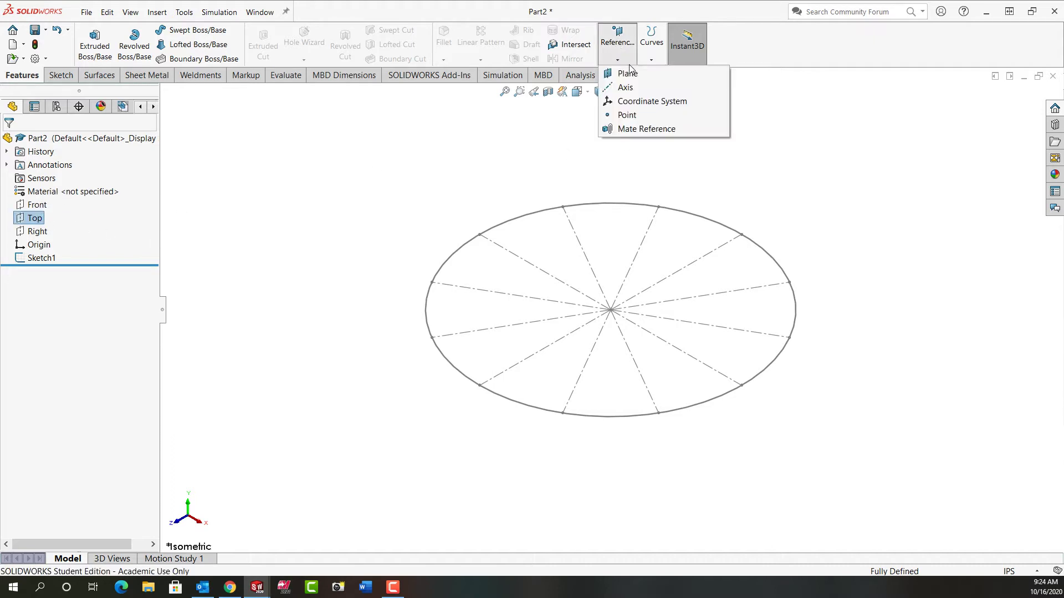
pyautogui.click(624, 72)
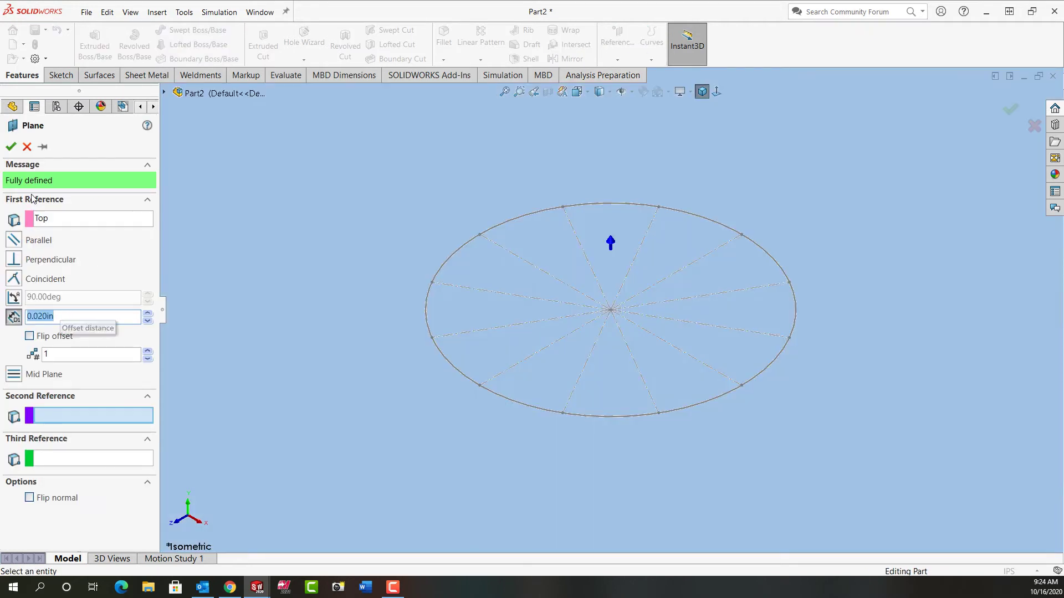
pyautogui.click(12, 146)
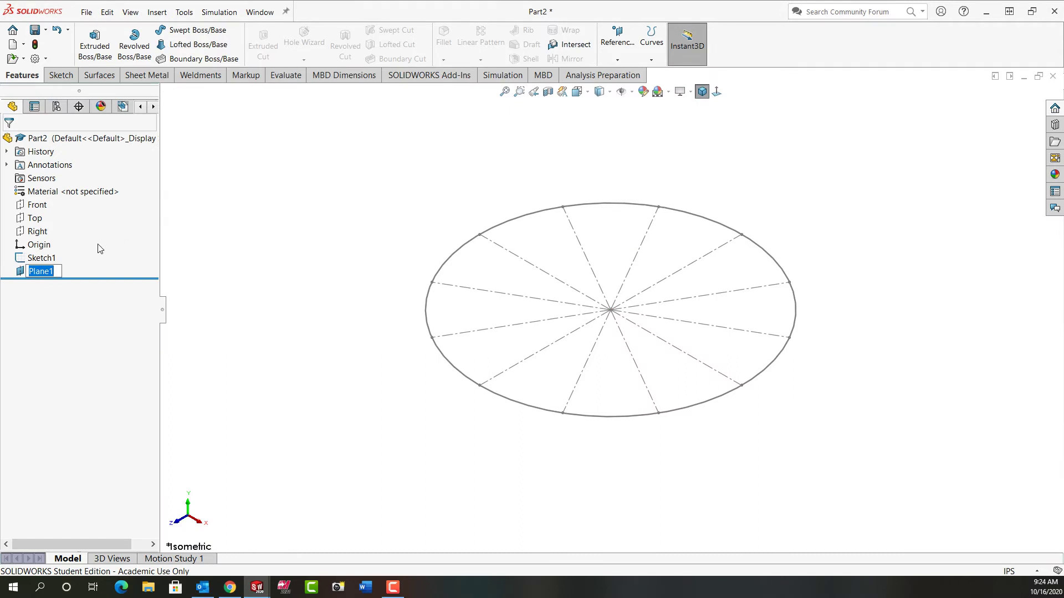
# - Insert a derived copy of the circle sketch on the new offset plane
pyautogui.keyDown('ctrl'); pyautogui.click(49, 258); pyautogui.keyUp('ctrl')
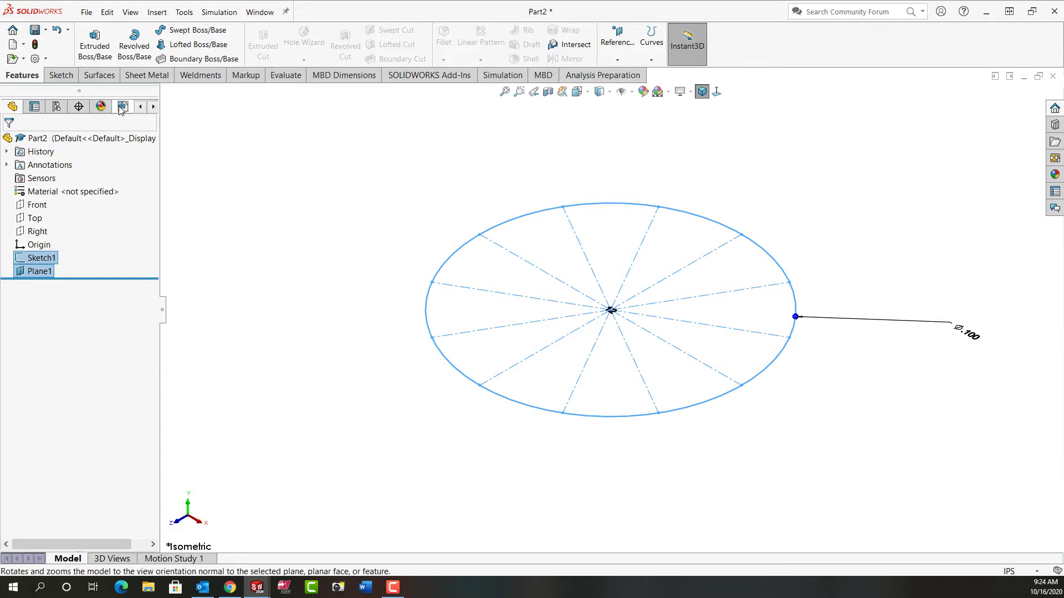
pyautogui.click(157, 12)
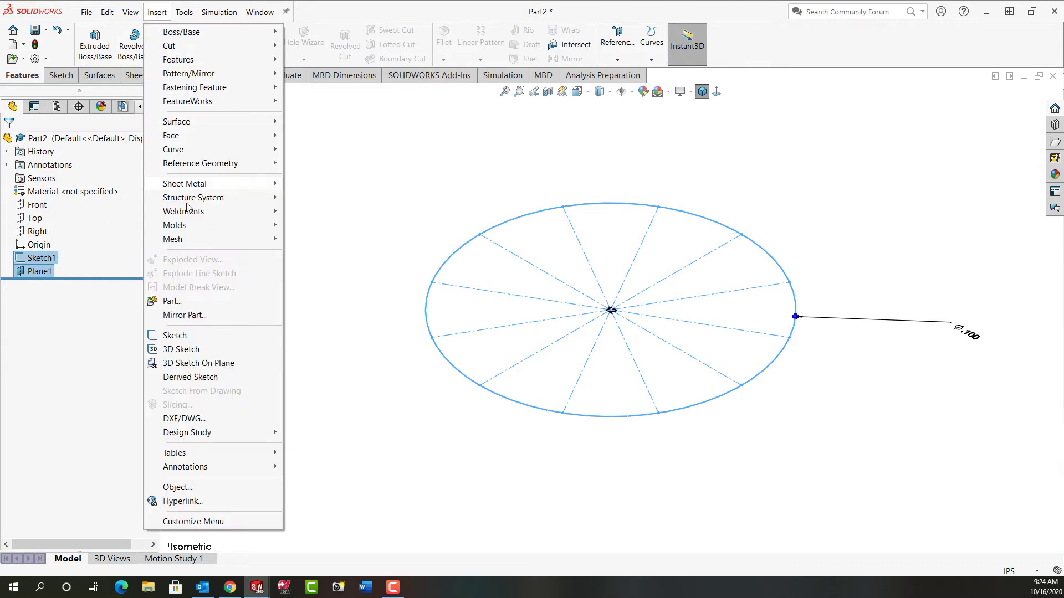
pyautogui.click(205, 381)
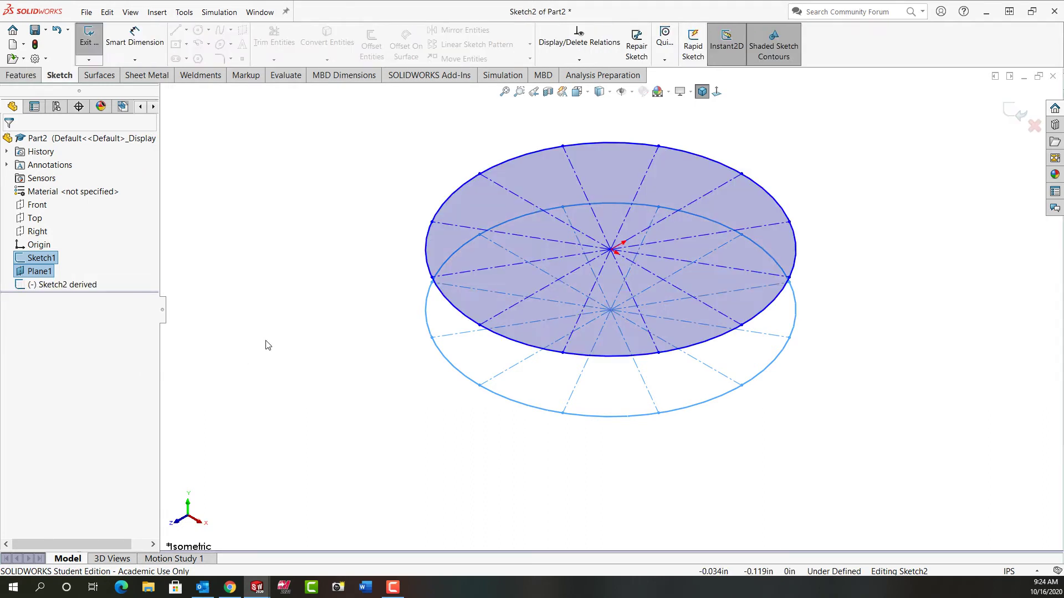
# - Make the derived sketch's centre point coincident with the origin
pyautogui.click(611, 311)
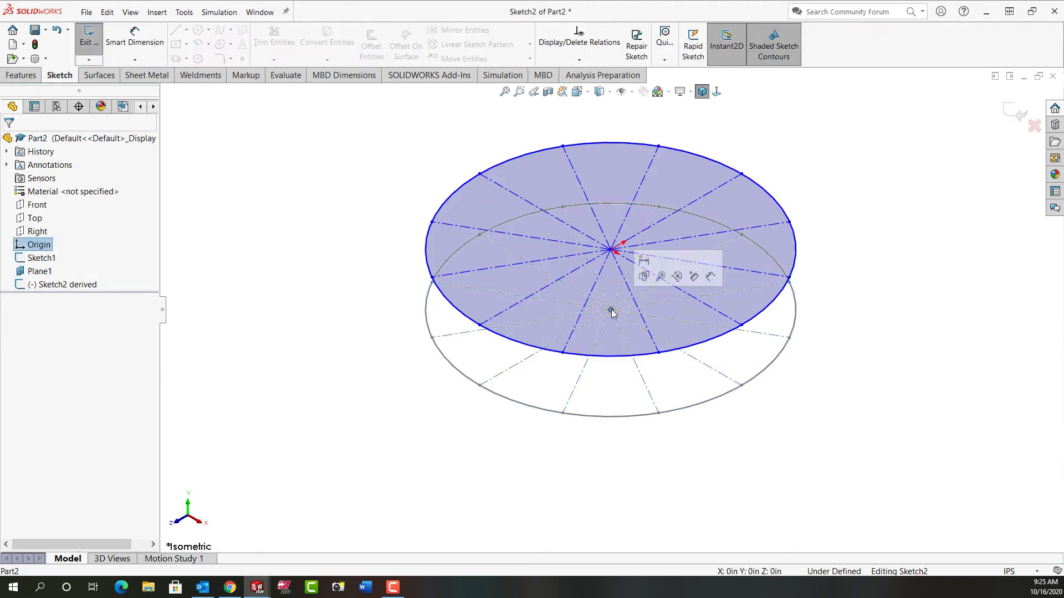
pyautogui.keyDown('ctrl'); pyautogui.click(612, 250); pyautogui.keyUp('ctrl')
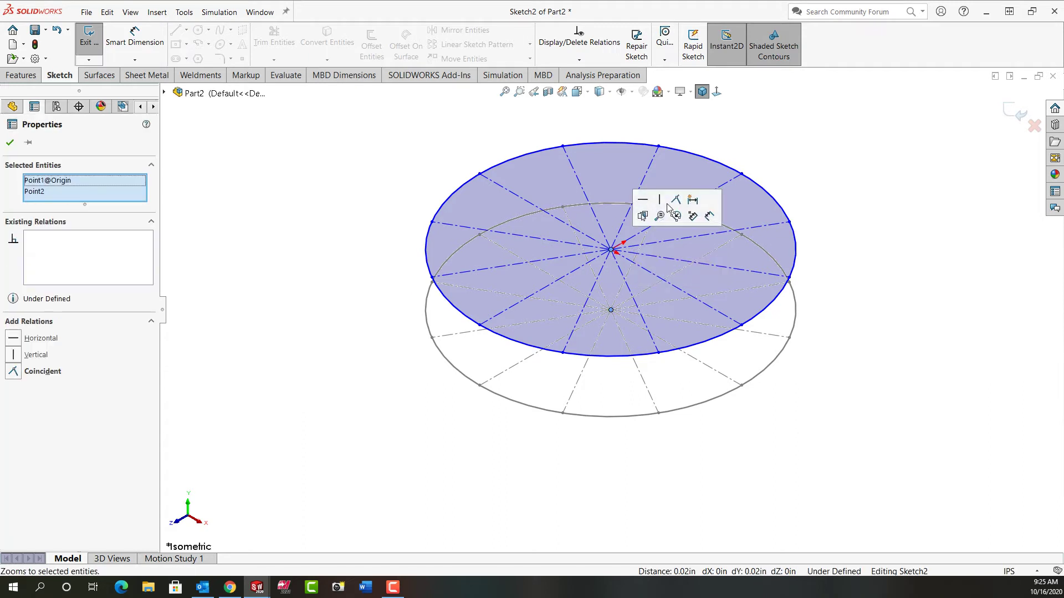
pyautogui.click(676, 201)
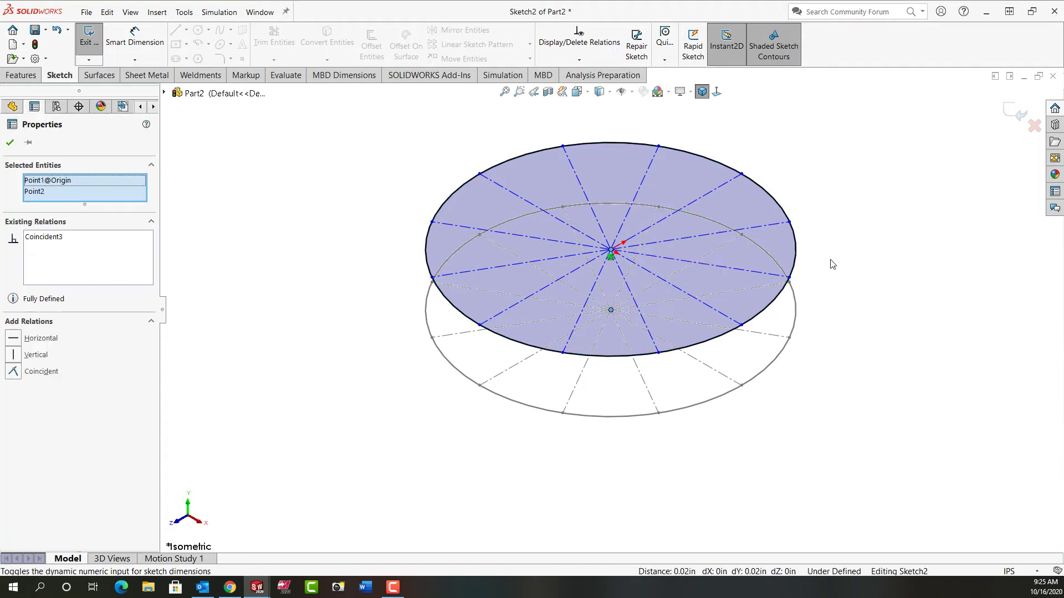
# - Make a spoke endpoint on the derived circle coincident with the matching endpoint in the lower circle sketch, and exit the sketch
pyautogui.click(789, 278)
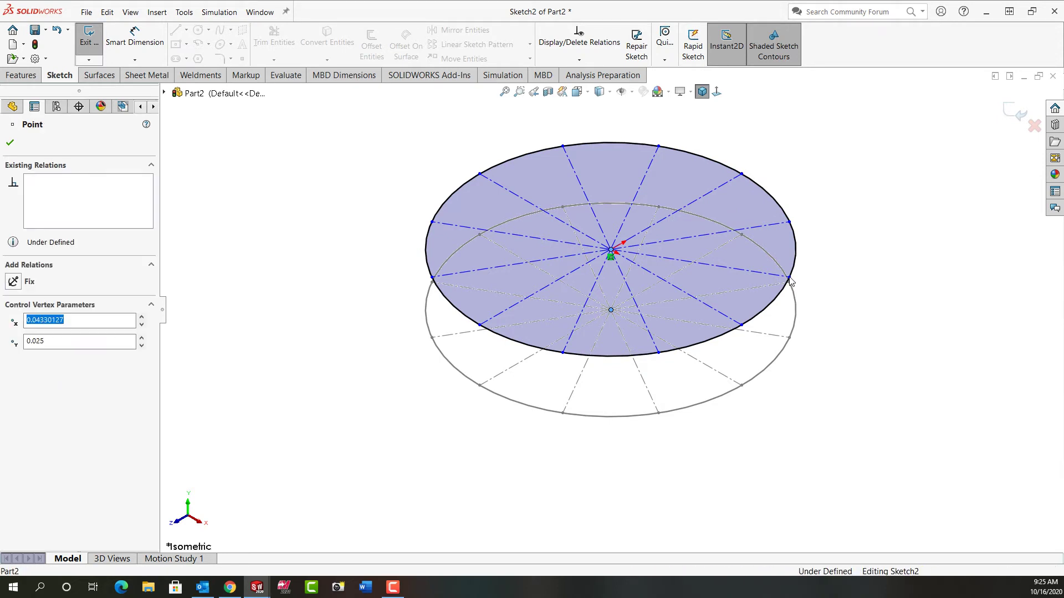
pyautogui.keyDown('ctrl'); pyautogui.click(790, 339); pyautogui.keyUp('ctrl')
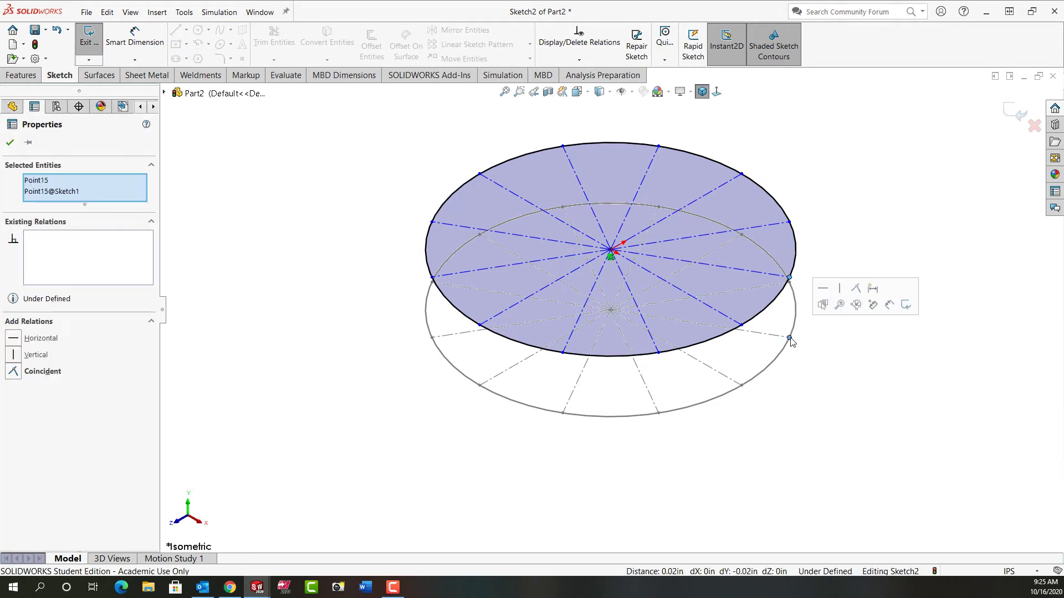
pyautogui.click(857, 288)
pyautogui.click(861, 349)
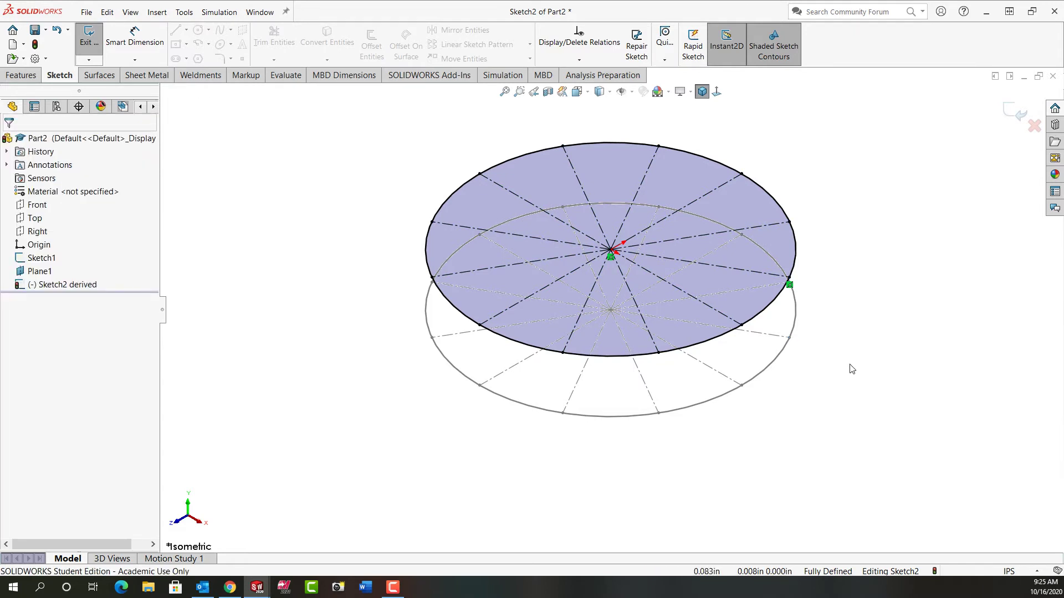
pyautogui.rightClick(852, 369)
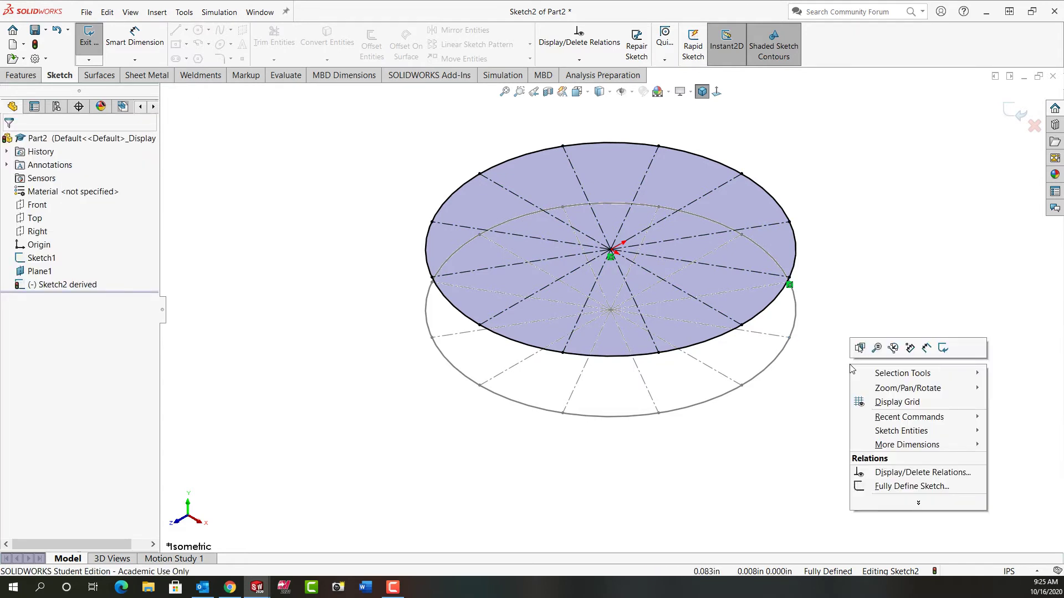
pyautogui.click(949, 348)
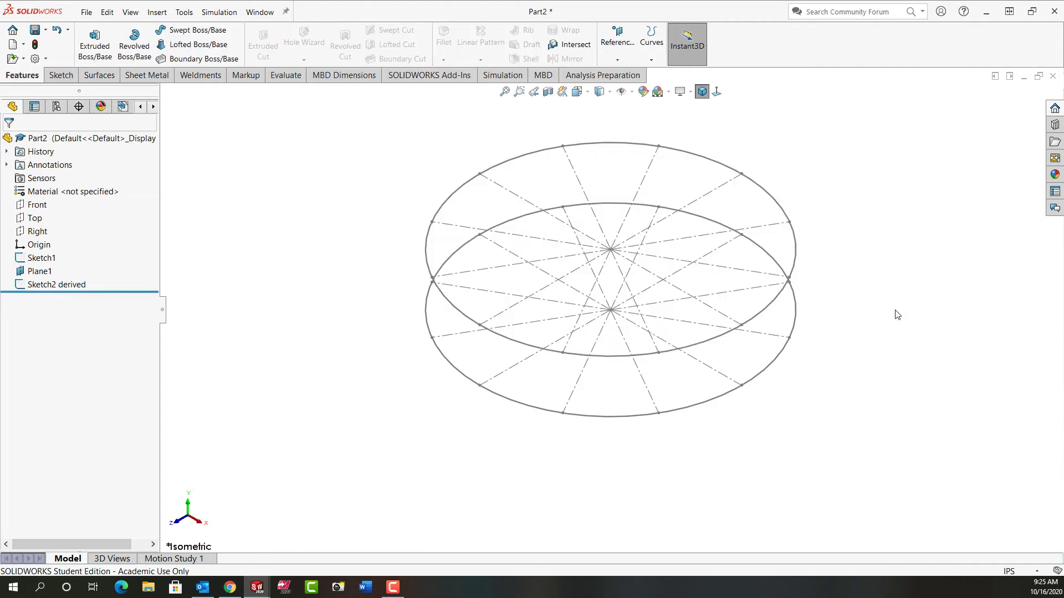
# - Start a closed Curve Through Reference Points with five consecutive spoke endpoints, alternating between the circles and starting on the lower one
pyautogui.click(651, 59)
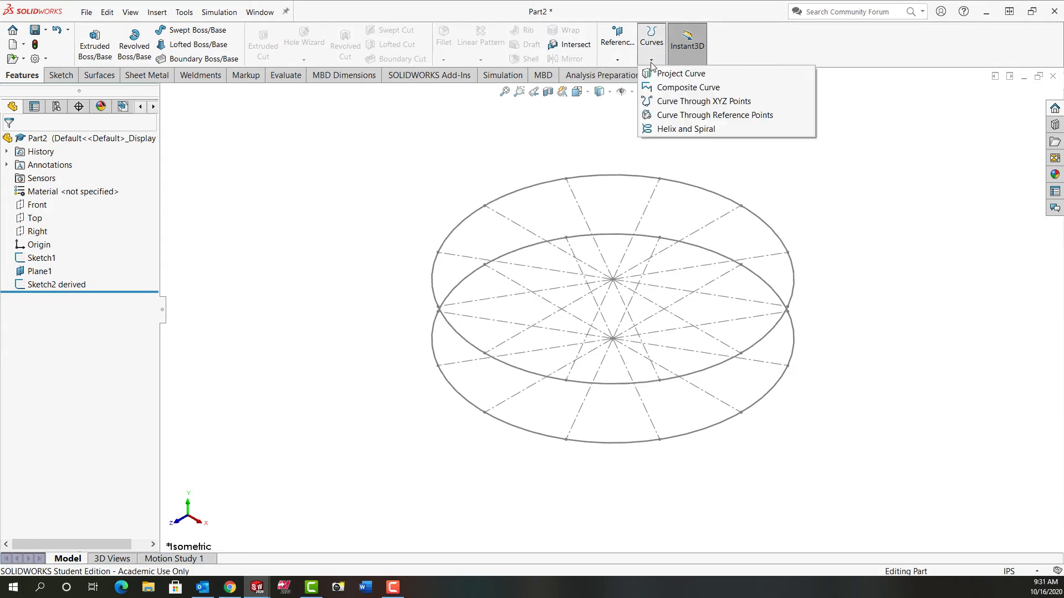
pyautogui.click(689, 114)
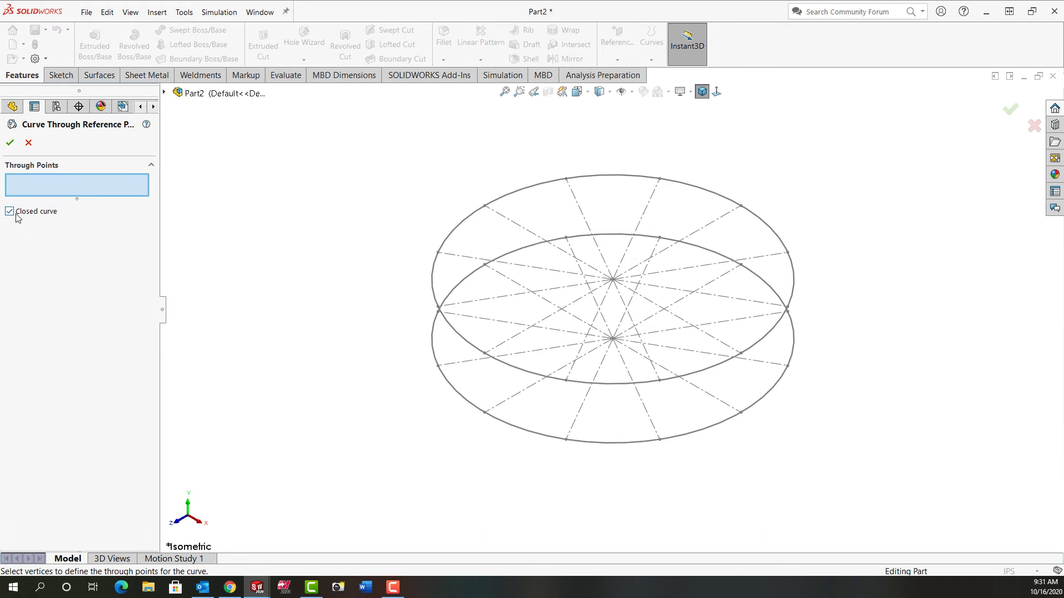
pyautogui.click(660, 441)
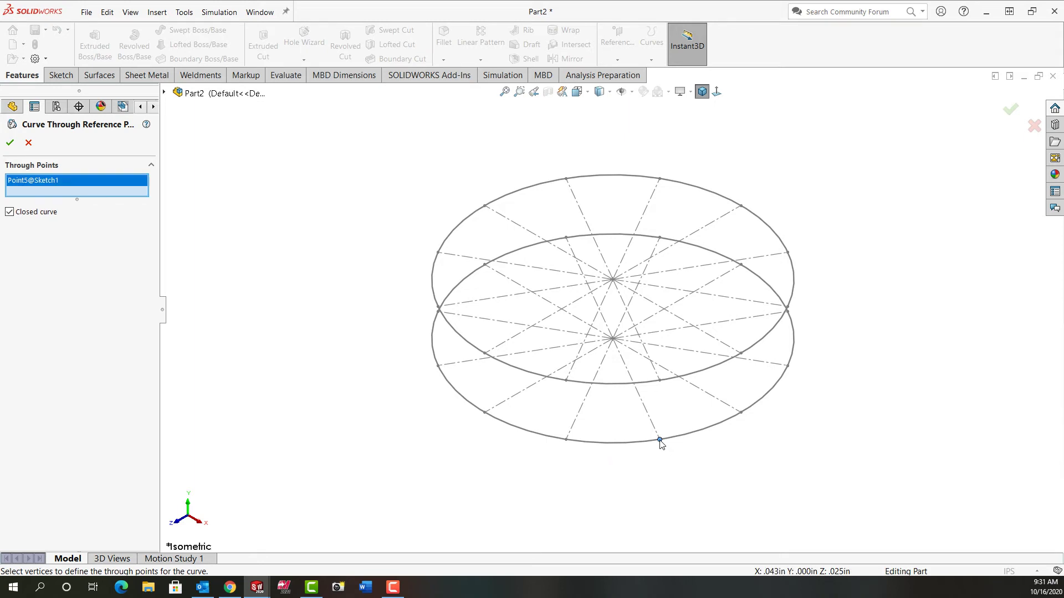
pyautogui.click(566, 382)
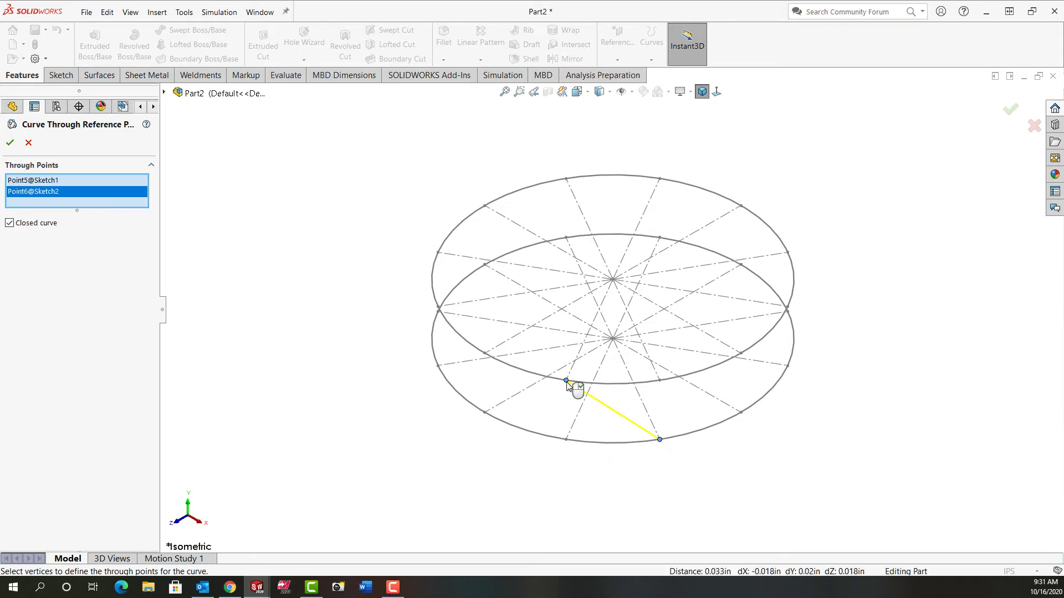
pyautogui.click(486, 413)
pyautogui.moveTo(442, 411)
pyautogui.mouseDown(button='middle')
pyautogui.moveTo(483, 352)
pyautogui.moveTo(494, 413)
pyautogui.moveTo(513, 382)
pyautogui.mouseUp(button='middle')
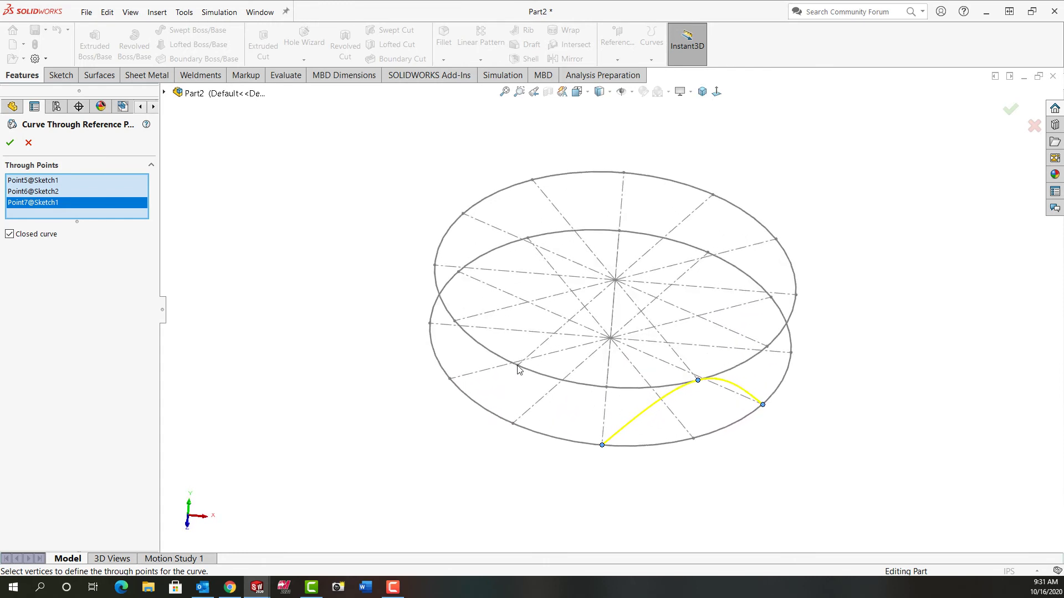
pyautogui.click(518, 367)
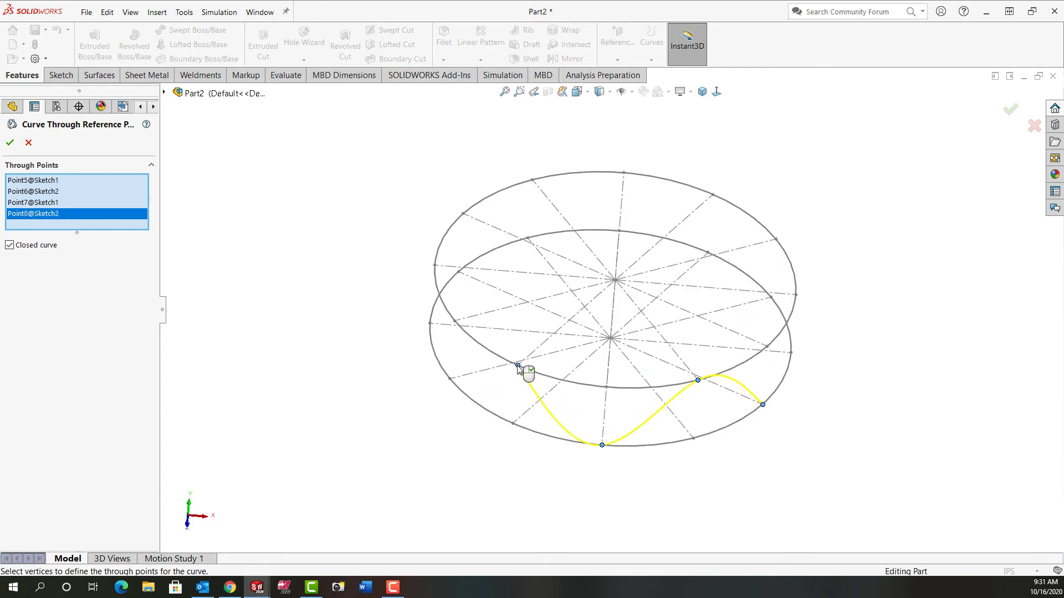
pyautogui.click(449, 379)
# - Add the next five spoke endpoints around the ring to the curve, continuing to alternate between the upper and lower circles
pyautogui.moveTo(404, 371)
pyautogui.mouseDown(button='middle')
pyautogui.moveTo(459, 291)
pyautogui.moveTo(477, 377)
pyautogui.mouseUp(button='middle')
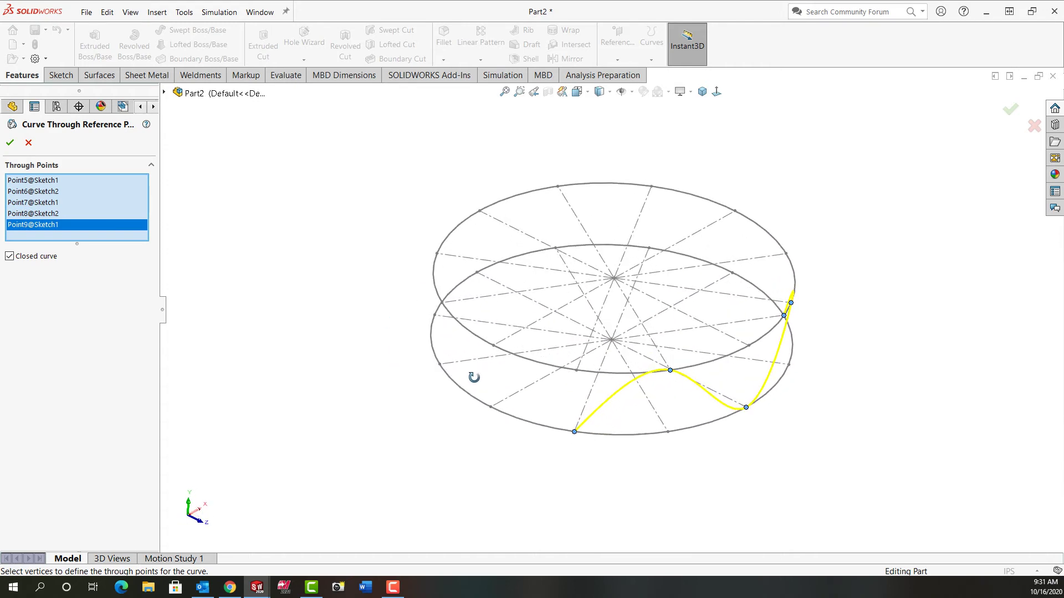
pyautogui.click(492, 346)
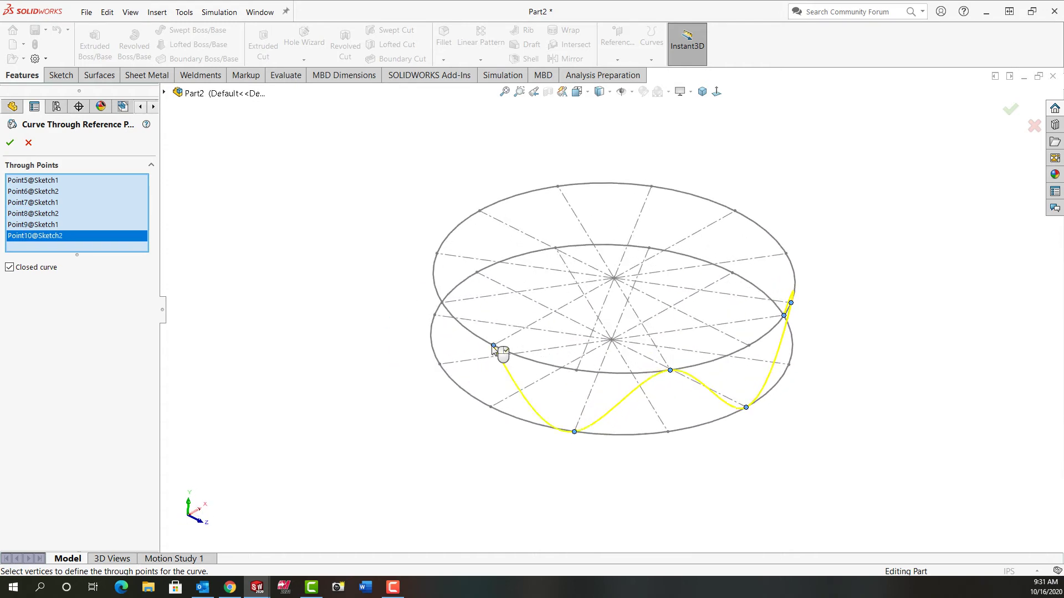
pyautogui.click(440, 364)
pyautogui.moveTo(444, 368)
pyautogui.mouseDown(button='middle')
pyautogui.moveTo(413, 309)
pyautogui.moveTo(517, 287)
pyautogui.moveTo(541, 316)
pyautogui.moveTo(539, 337)
pyautogui.mouseUp(button='middle')
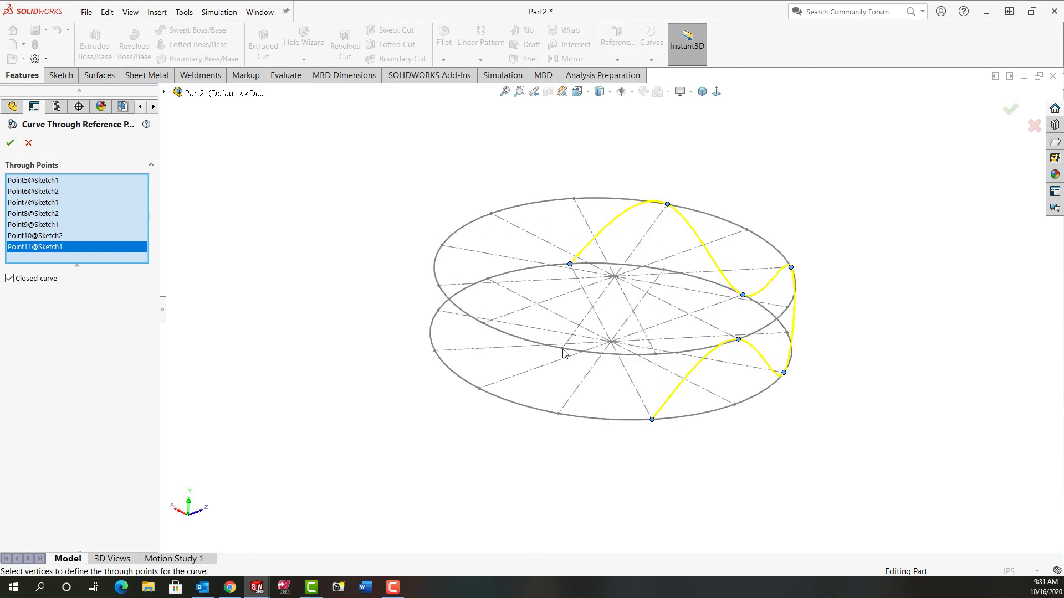
pyautogui.click(563, 352)
pyautogui.click(480, 389)
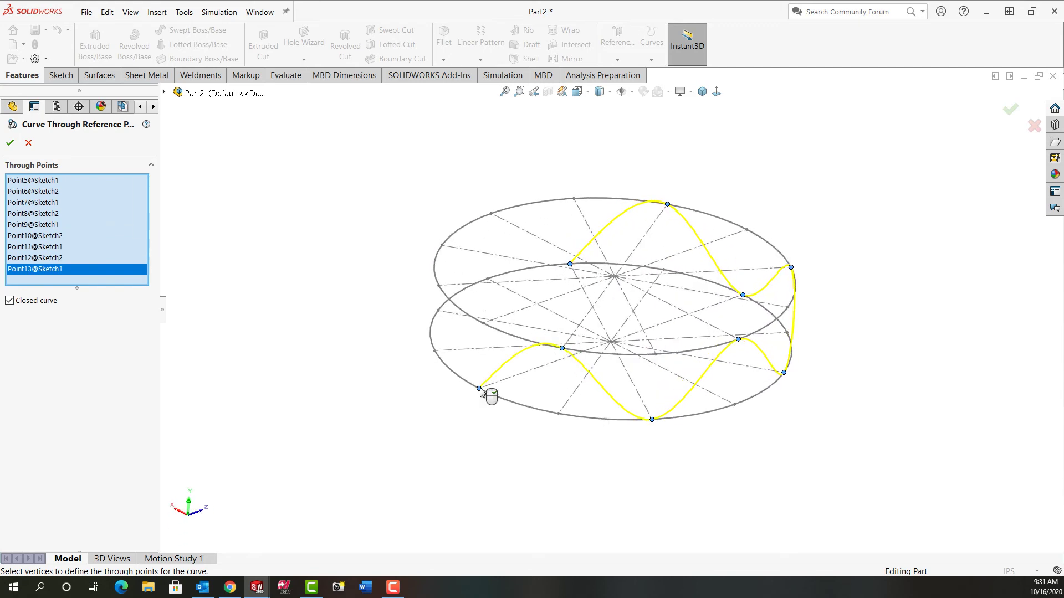
pyautogui.moveTo(438, 396)
pyautogui.mouseDown(button='middle')
pyautogui.moveTo(429, 354)
pyautogui.moveTo(491, 316)
pyautogui.moveTo(511, 399)
pyautogui.moveTo(523, 410)
pyautogui.mouseUp(button='middle')
pyautogui.click(584, 374)
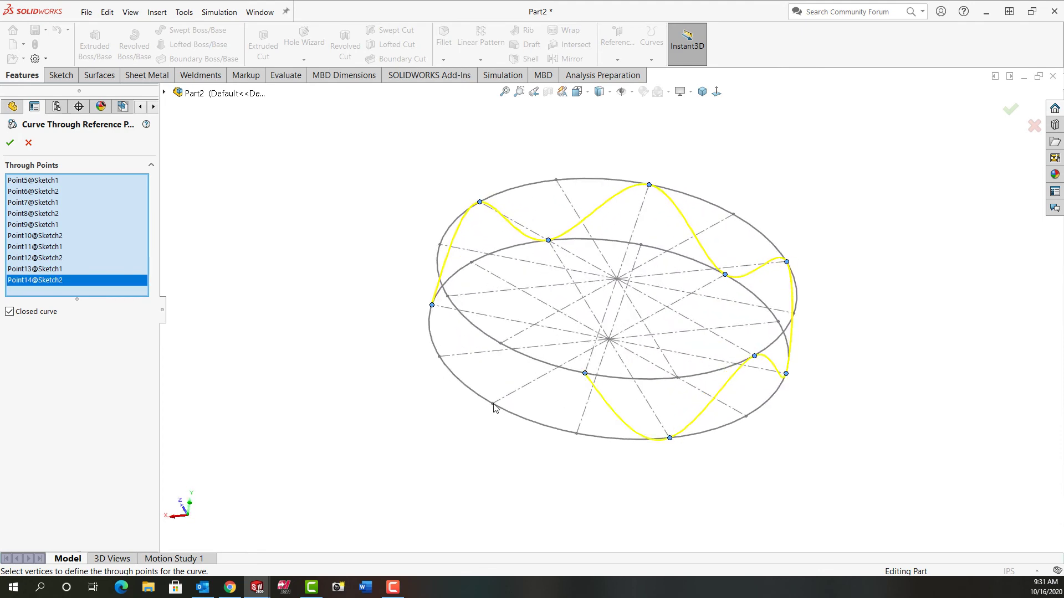
# - Add the last lower and upper spoke endpoints and create the closed curve, returning to the isometric view
pyautogui.click(493, 404)
pyautogui.moveTo(432, 435)
pyautogui.mouseDown(button='middle')
pyautogui.moveTo(440, 339)
pyautogui.moveTo(517, 360)
pyautogui.moveTo(501, 425)
pyautogui.moveTo(514, 427)
pyautogui.mouseUp(button='middle')
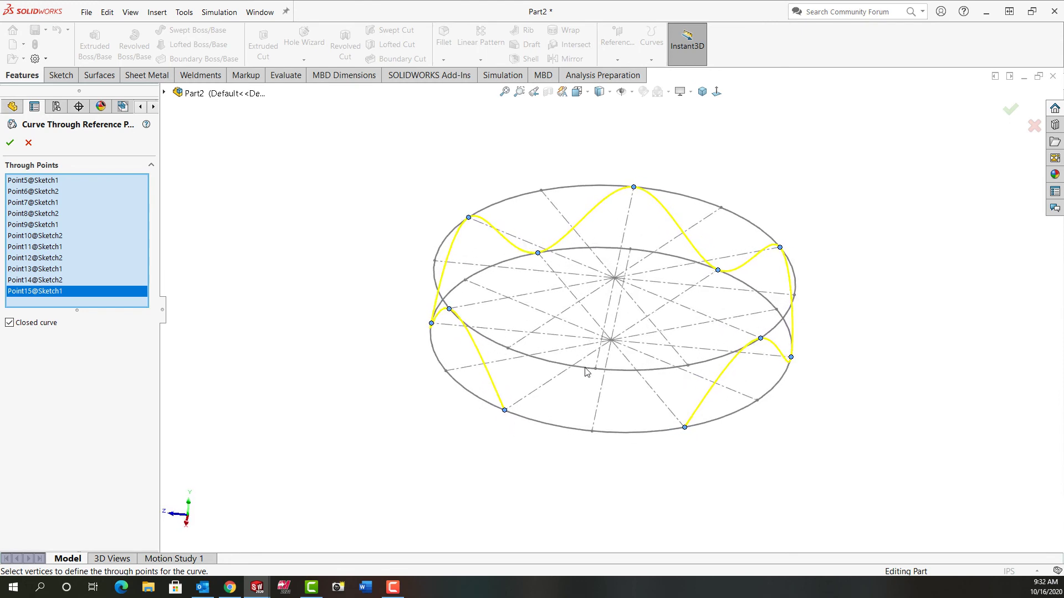
pyautogui.click(596, 369)
pyautogui.moveTo(580, 458); pyautogui.dragTo(637, 404, button='middle')
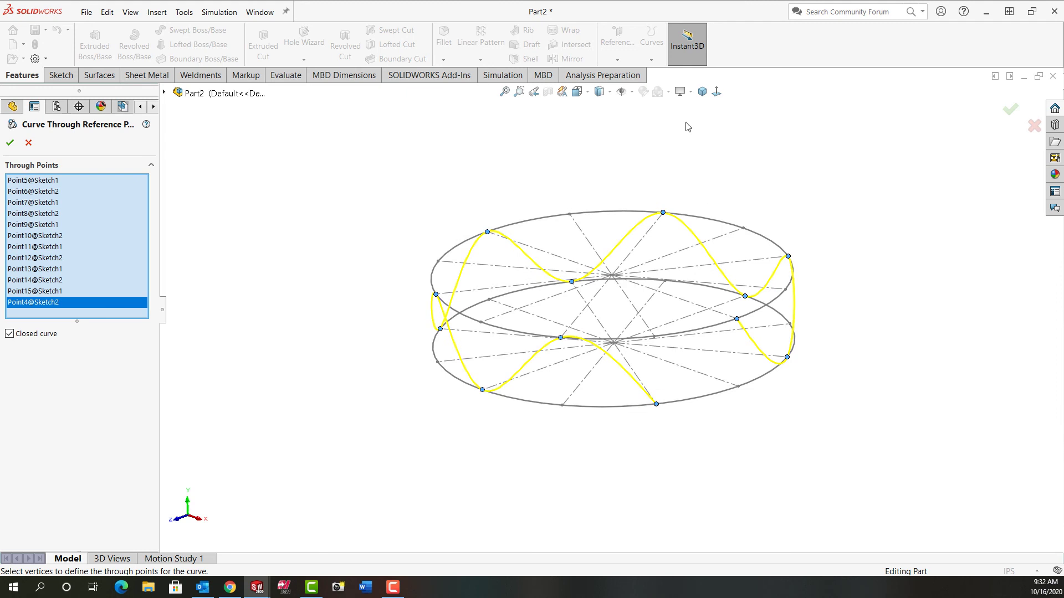
pyautogui.click(702, 91)
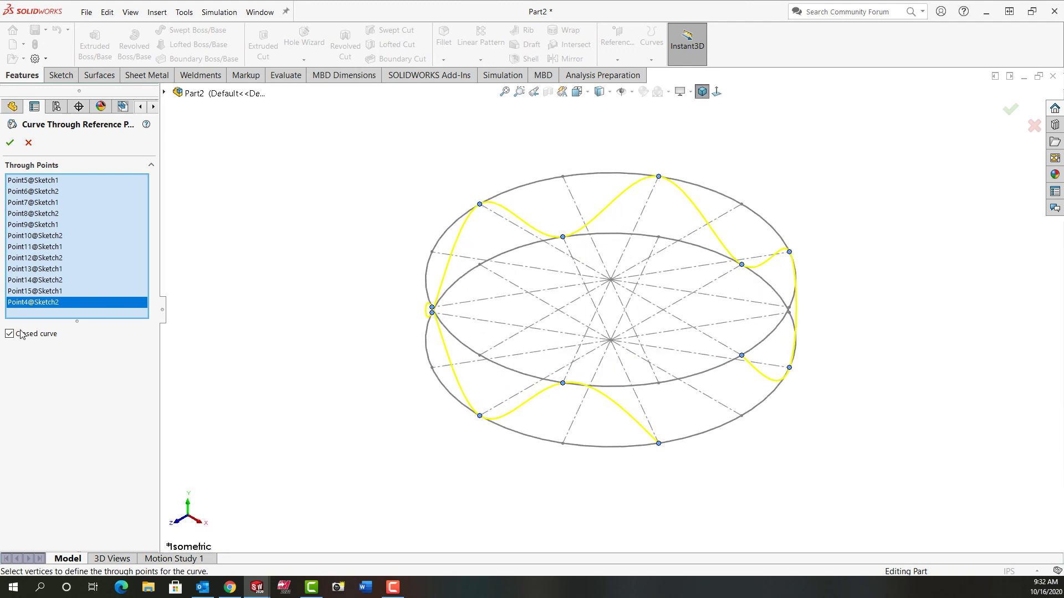
pyautogui.click(10, 142)
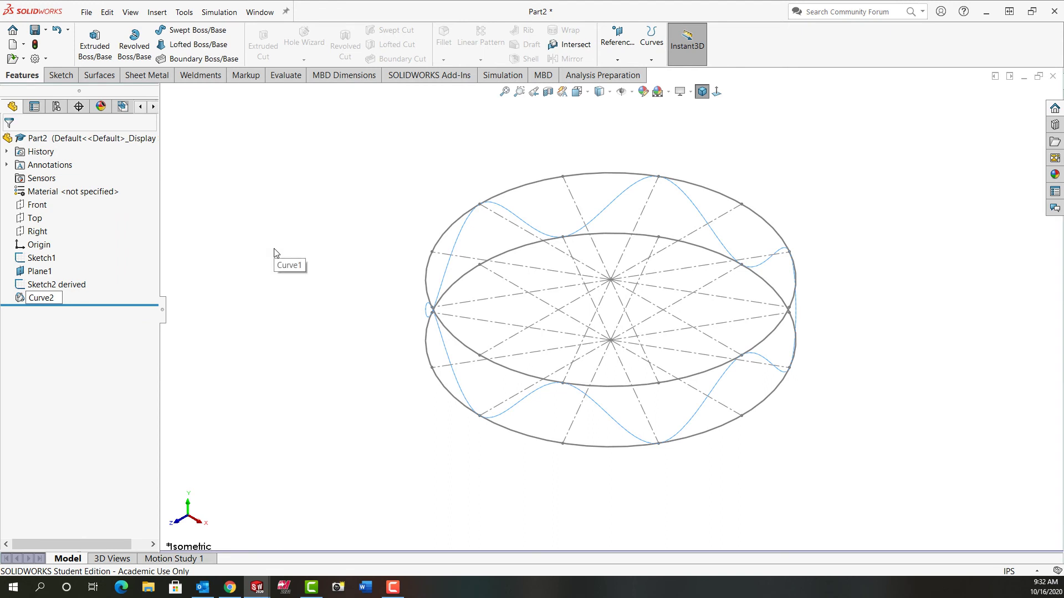
# - Hide the derived circle sketch and the original circle sketch
pyautogui.click(65, 286)
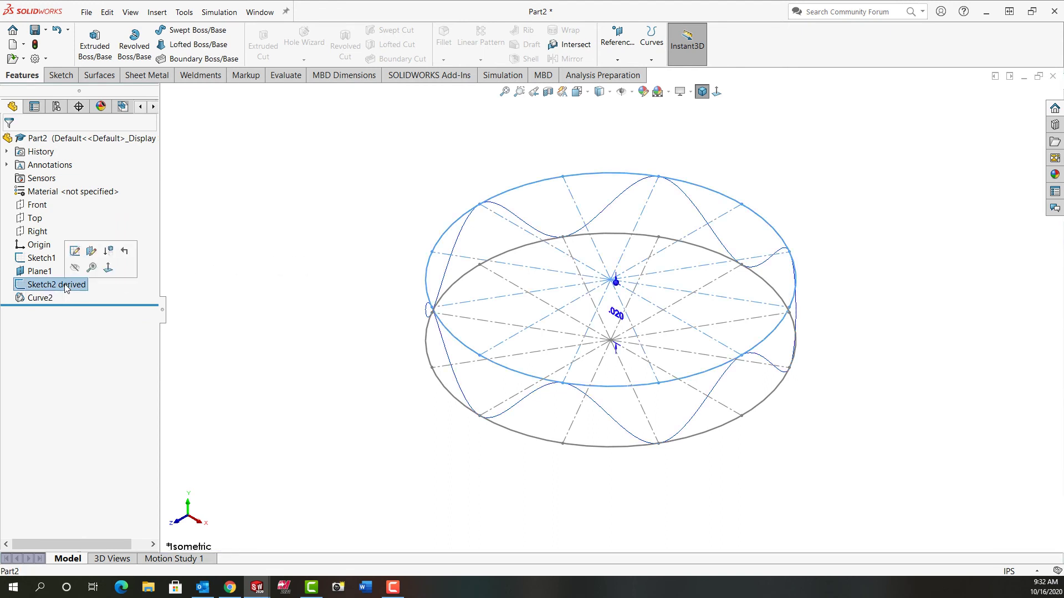
pyautogui.click(76, 270)
pyautogui.click(49, 258)
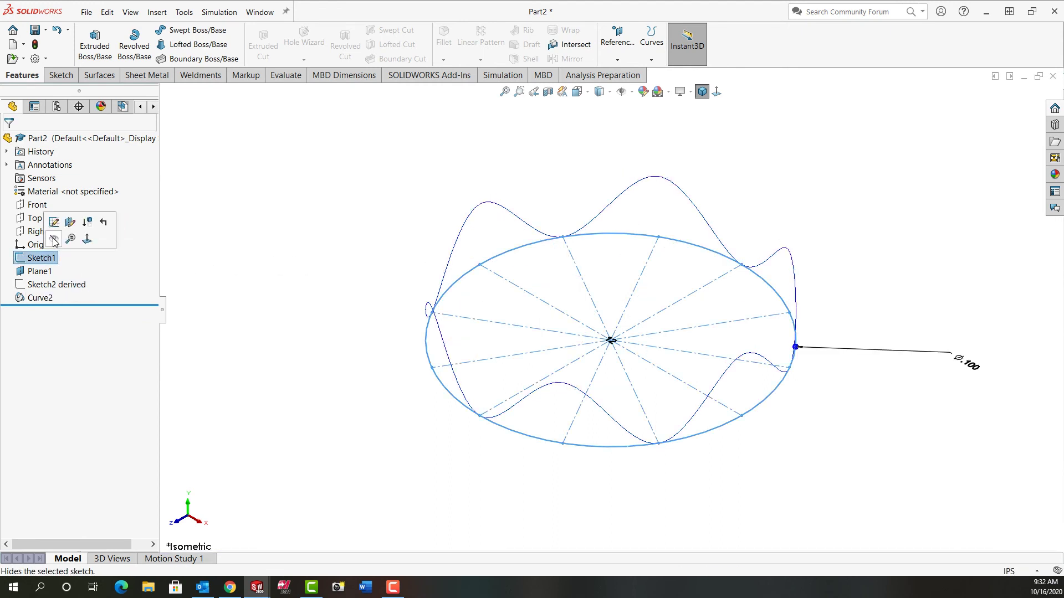
pyautogui.click(58, 241)
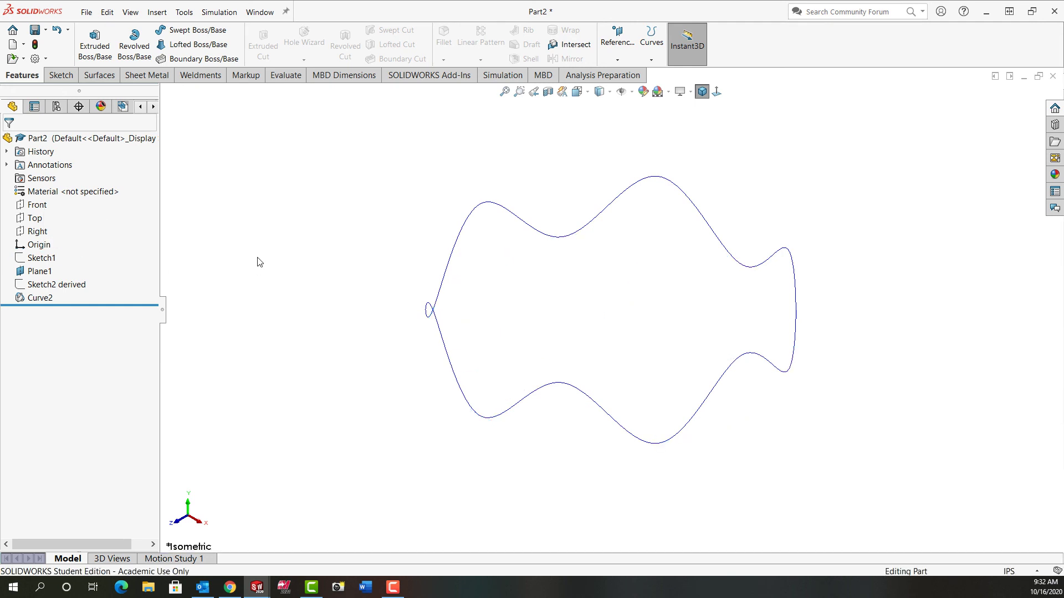
# - Sweep a circular profile of 0.003 in diameter along the closed wavy curve, and hide the curve
pyautogui.click(188, 35)
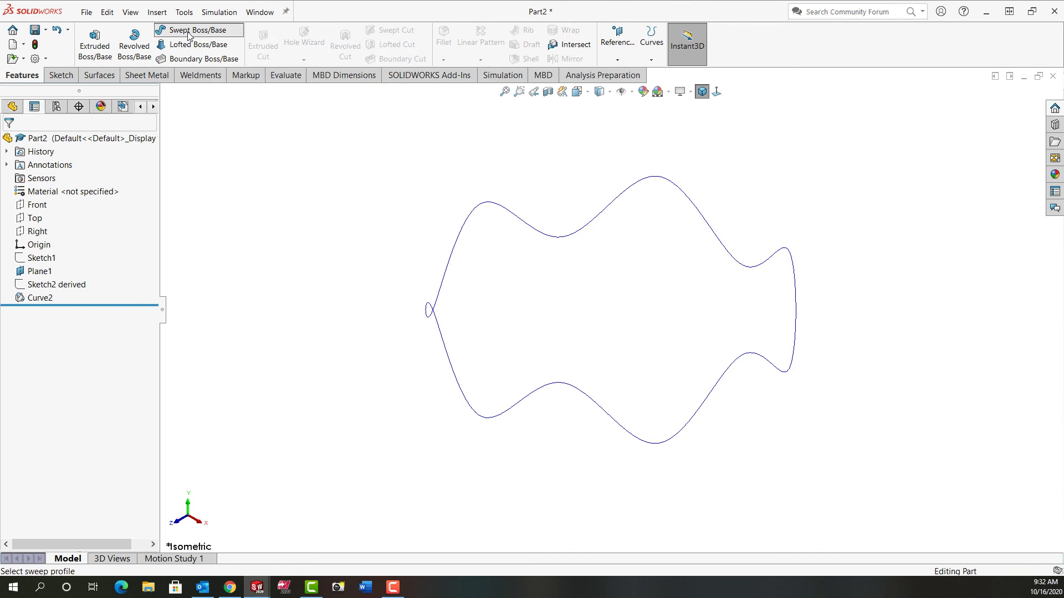
pyautogui.click(29, 192)
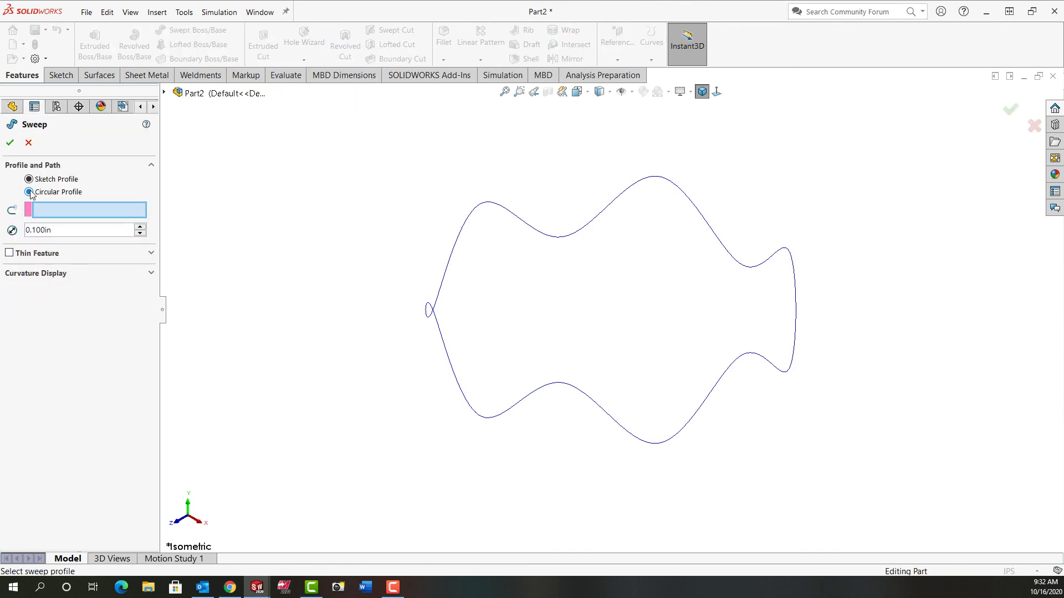
pyautogui.doubleClick(65, 231)
pyautogui.write('.')
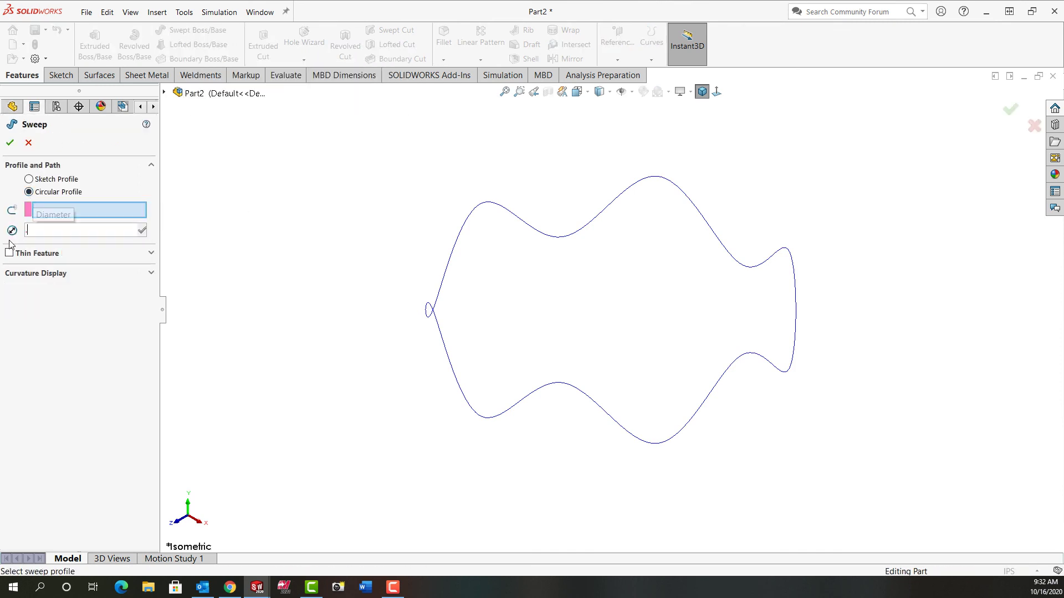
pyautogui.write('003')
pyautogui.press('Return')
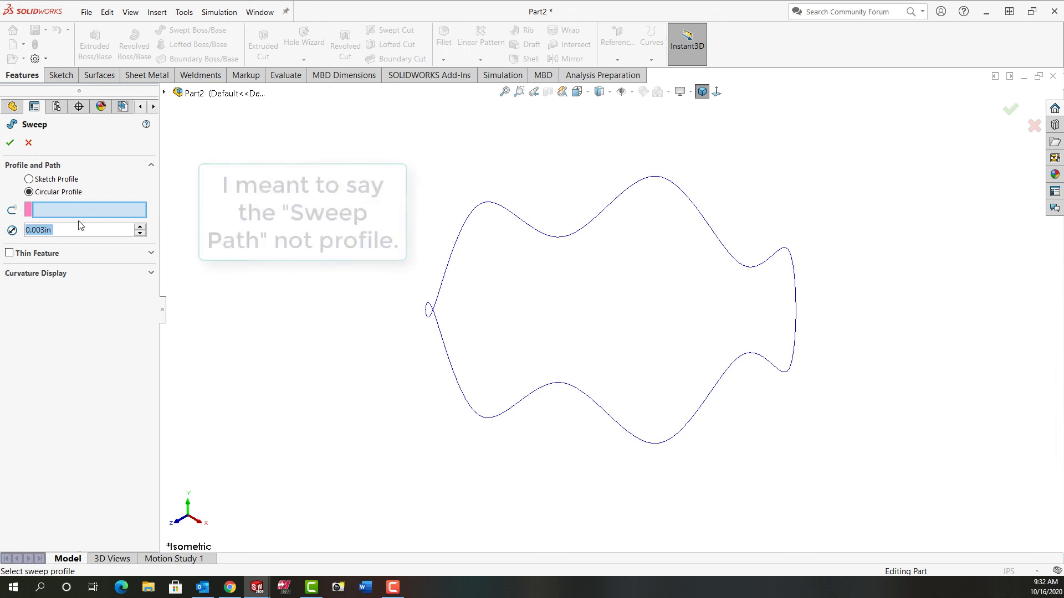
pyautogui.click(455, 247)
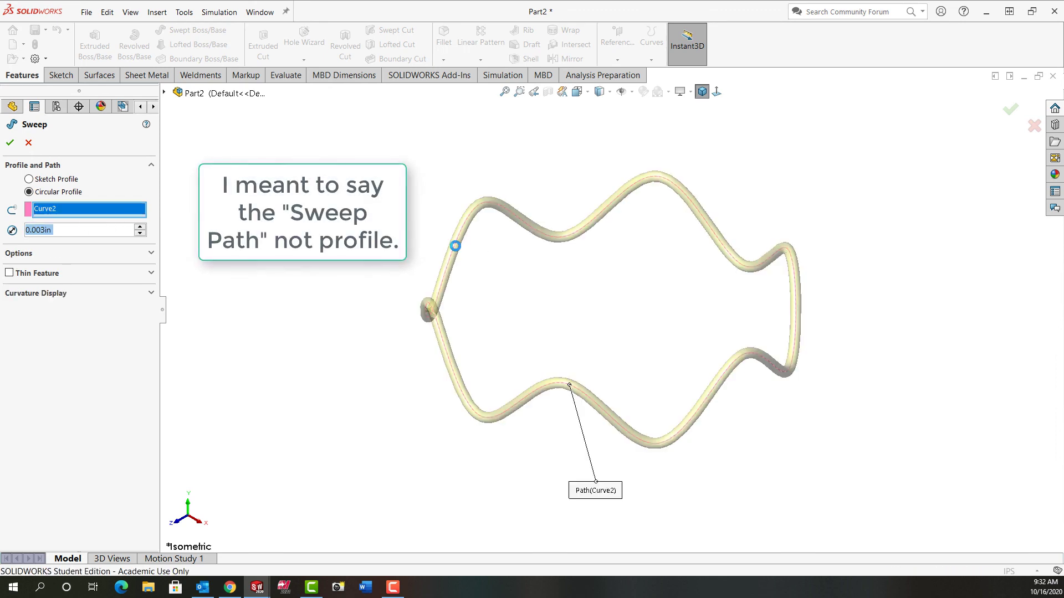
pyautogui.press('Return')
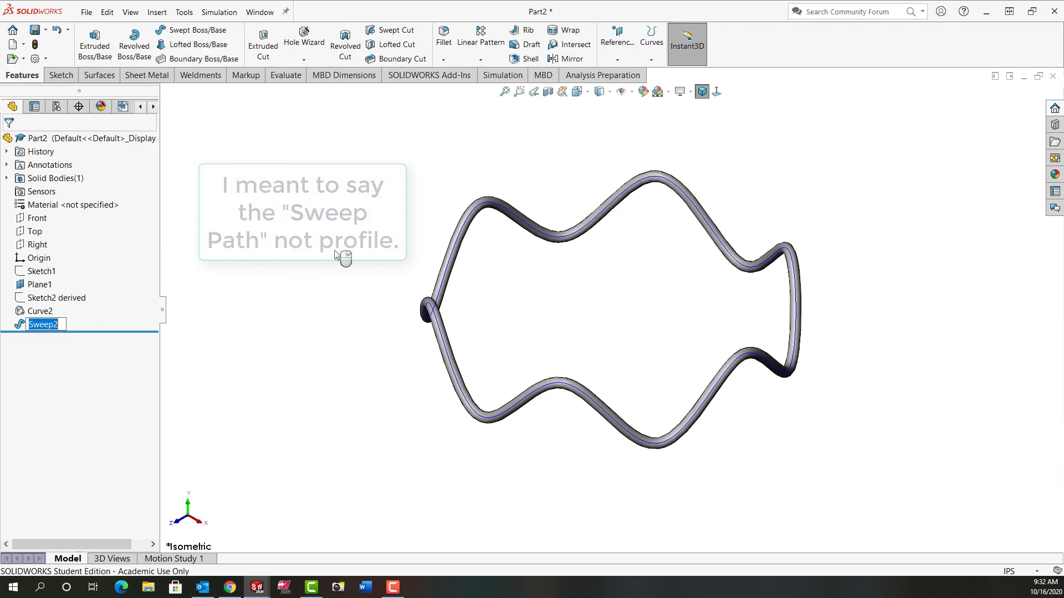
pyautogui.click(50, 311)
pyautogui.click(53, 293)
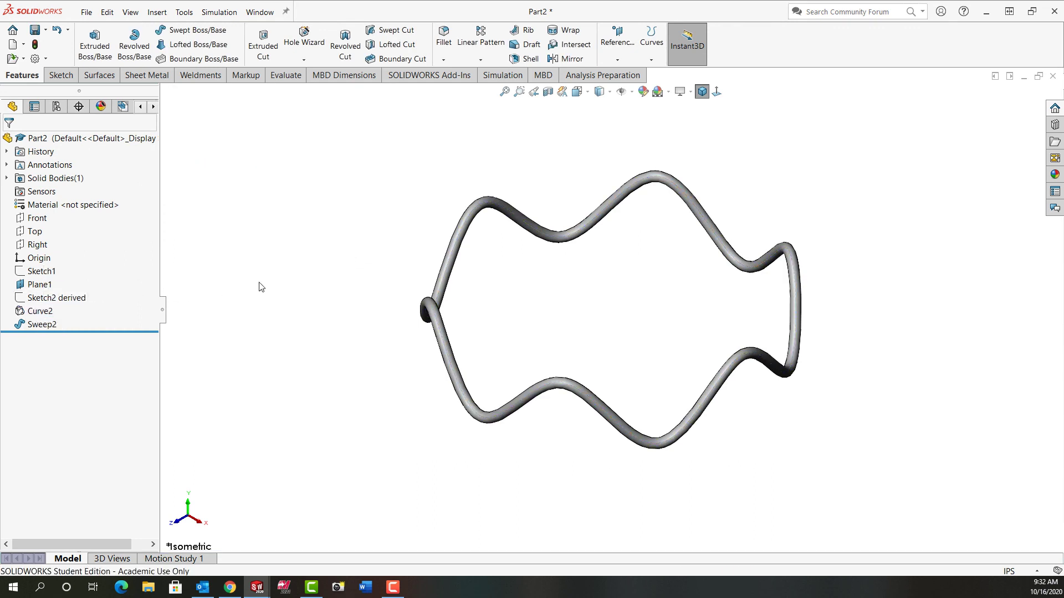